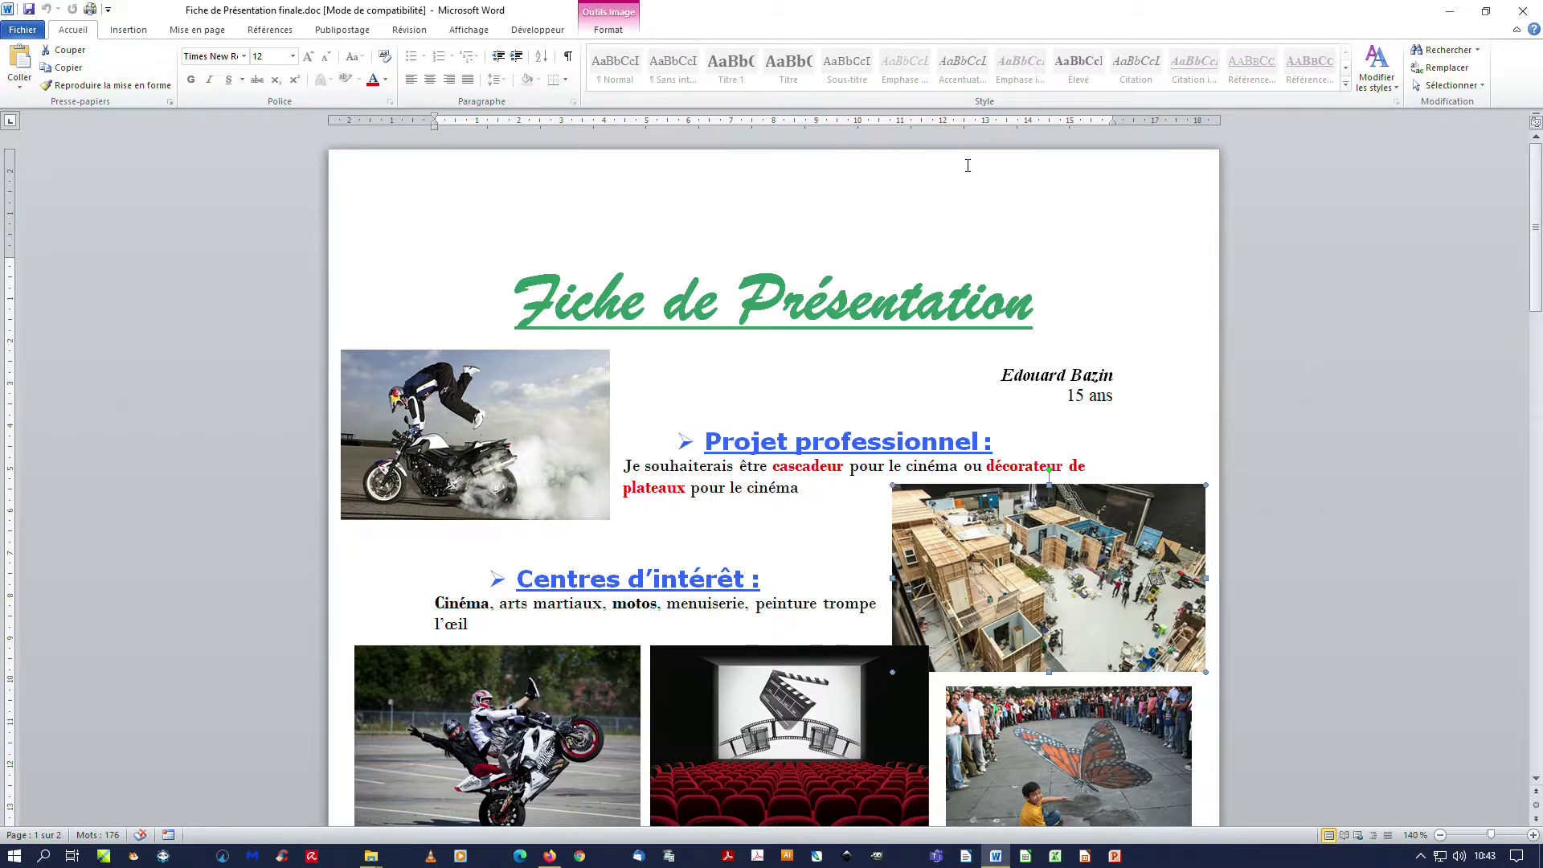
# Nudge the stunt motorbike photo slightly right and down so the nearby text reflows
pyautogui.click(474, 434)
pyautogui.moveTo(474, 434); pyautogui.dragTo(505, 441)
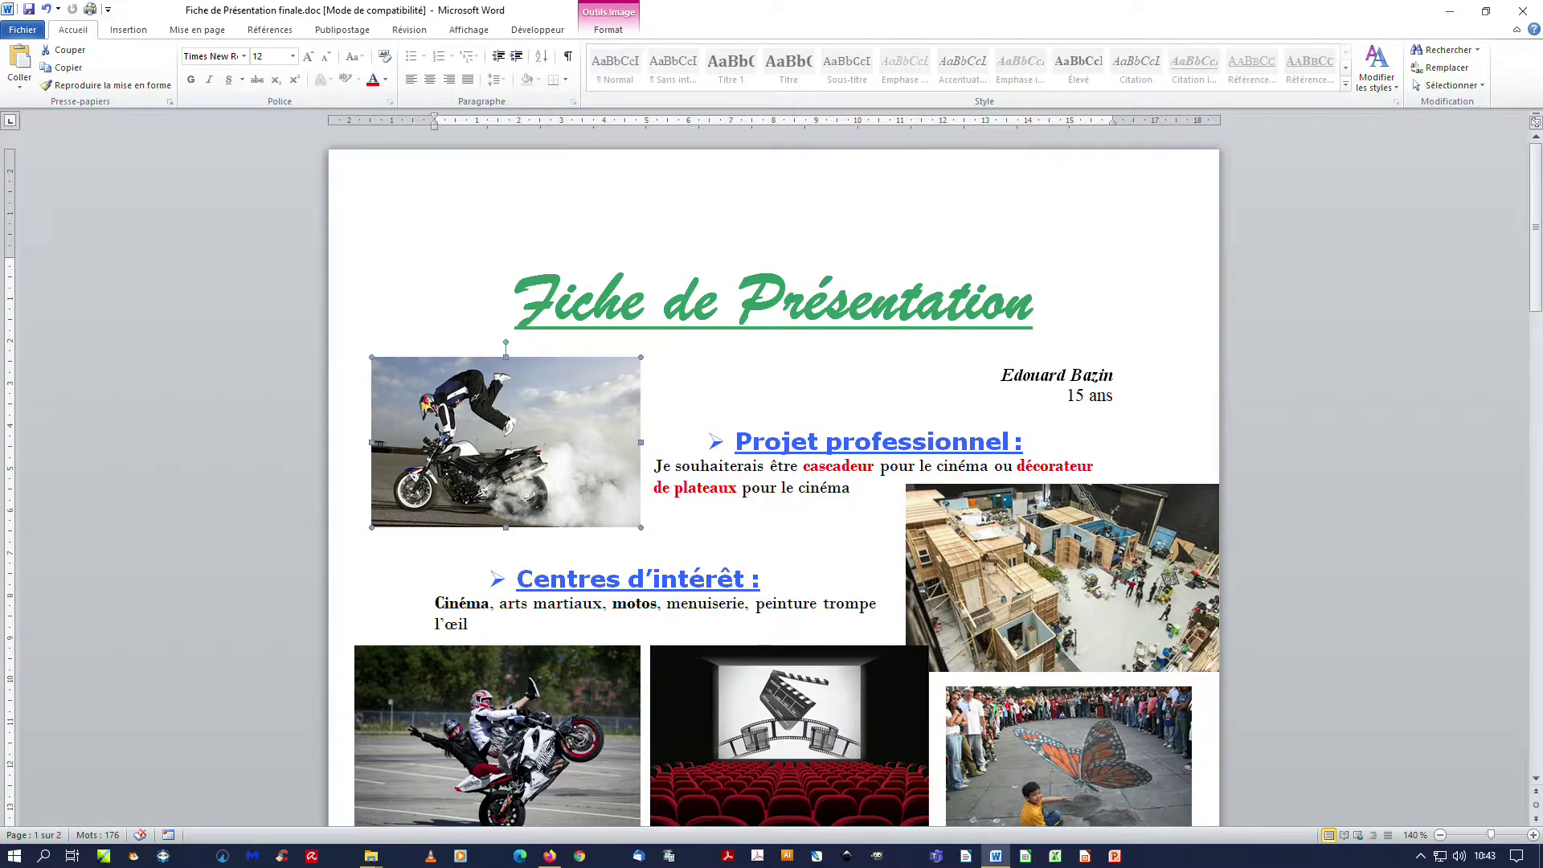
# Set the motorbike photo's text wrapping to Au travers and shift it slightly right
pyautogui.click(609, 30)
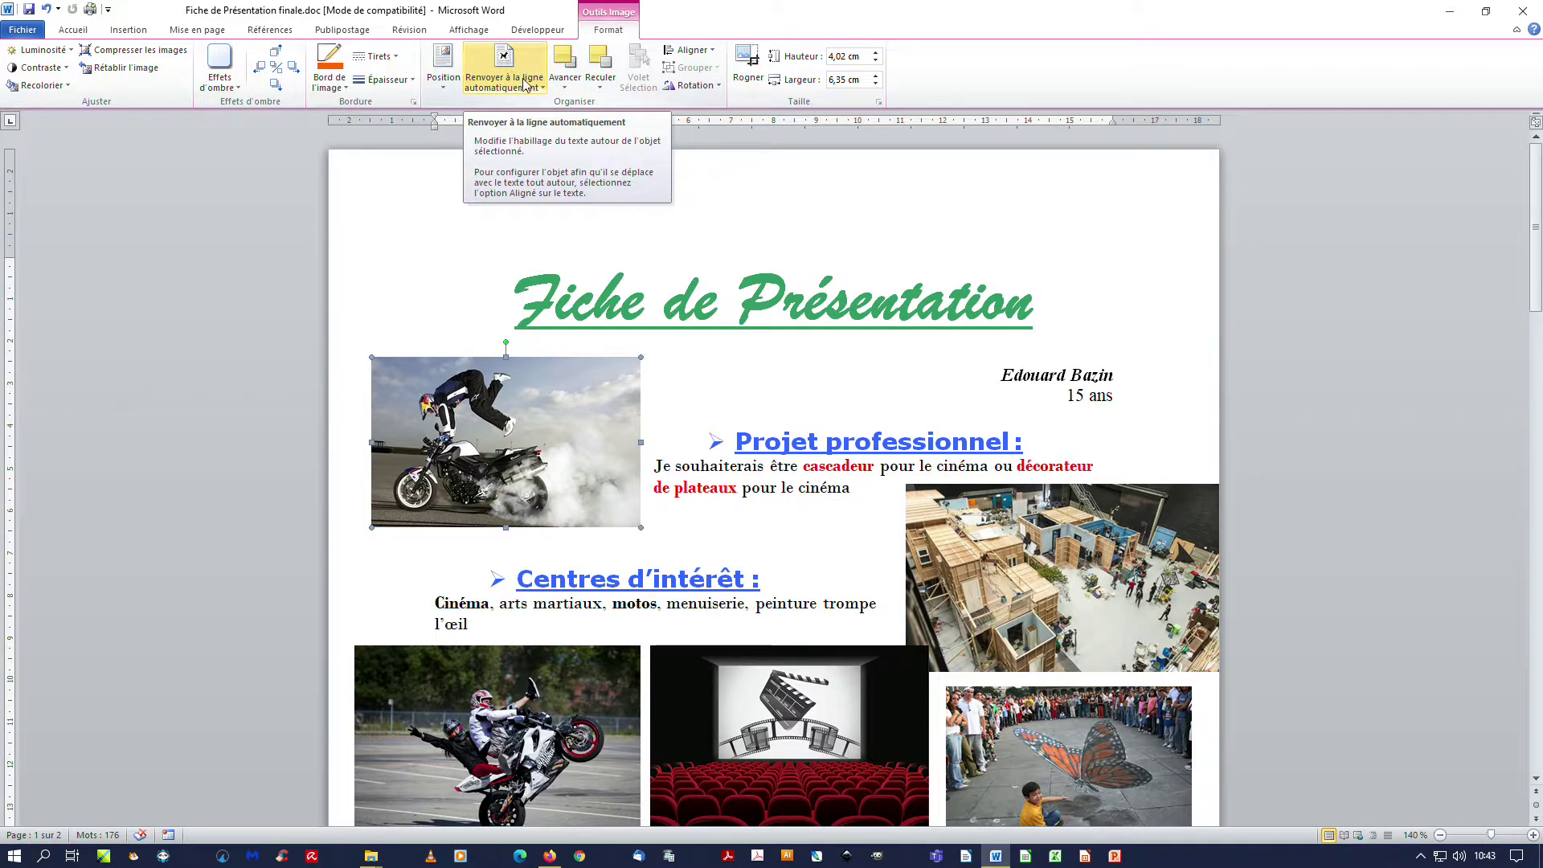
pyautogui.click(544, 91)
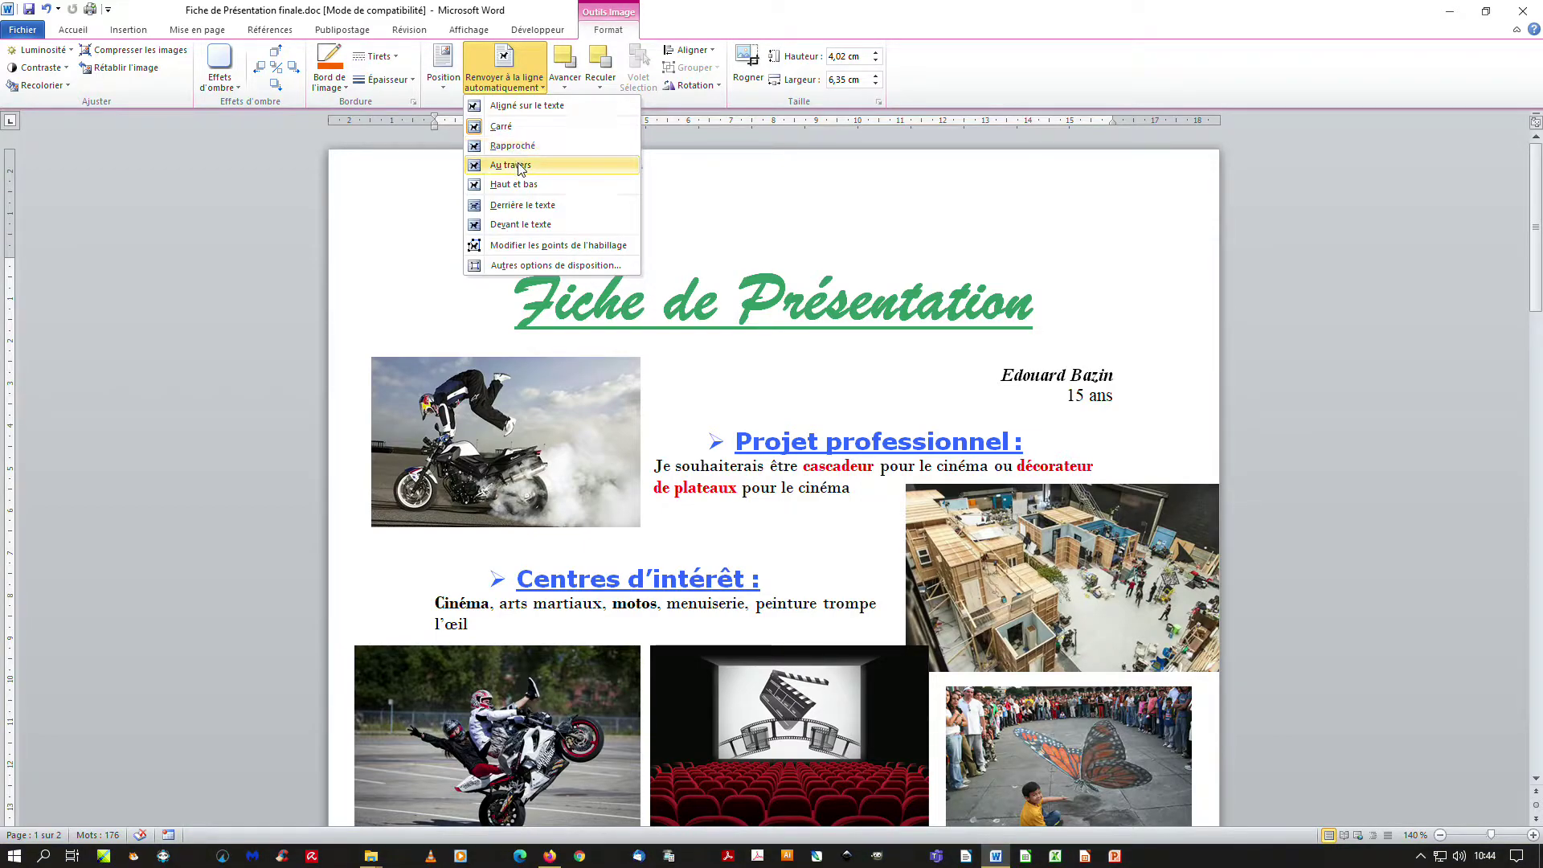
pyautogui.click(520, 165)
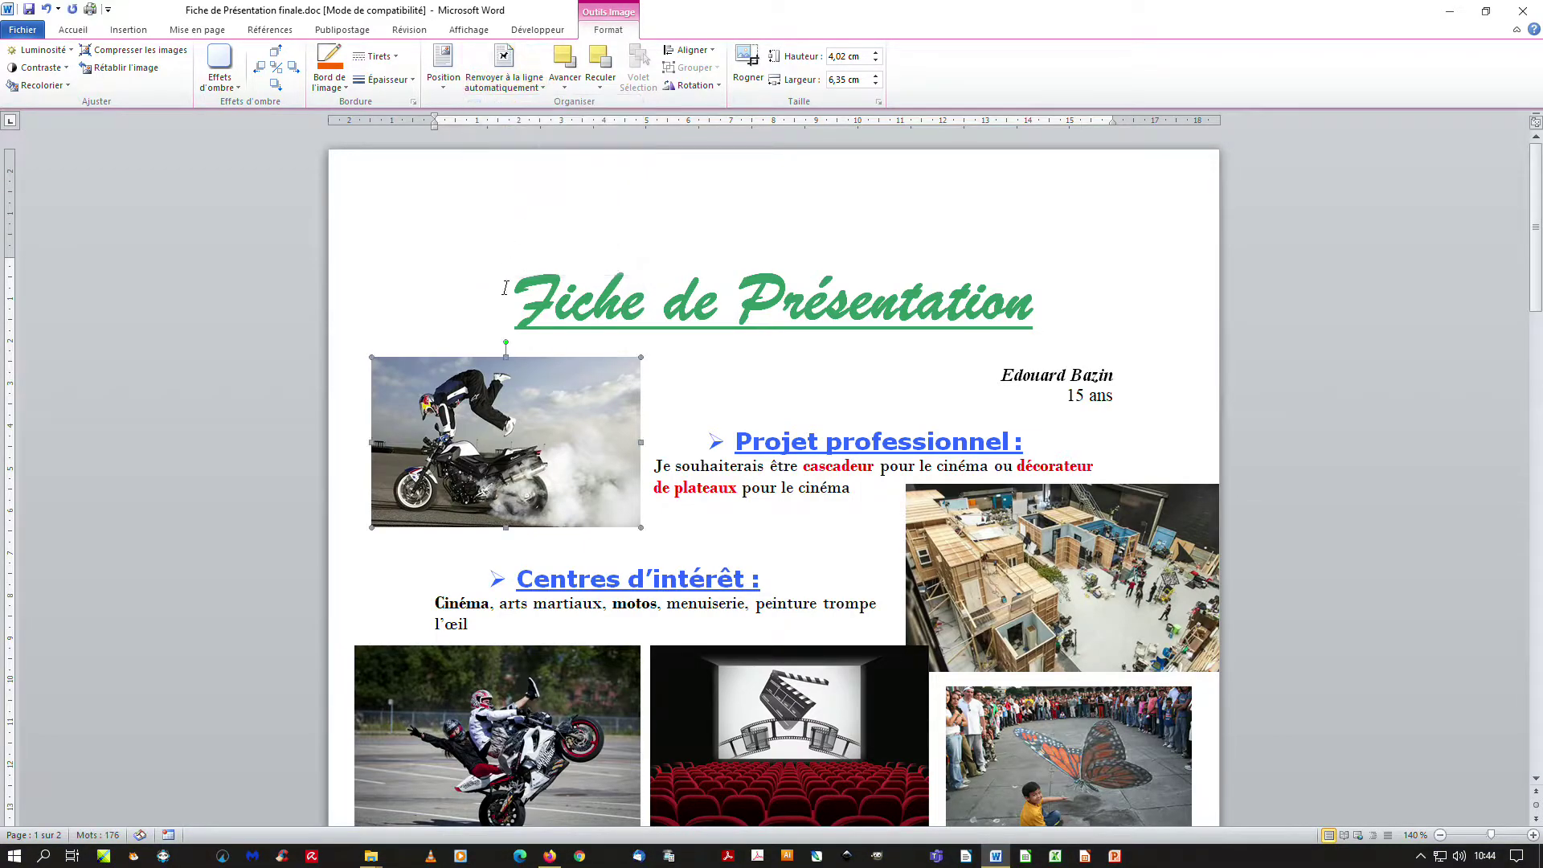
pyautogui.moveTo(506, 442); pyautogui.dragTo(830, 460)
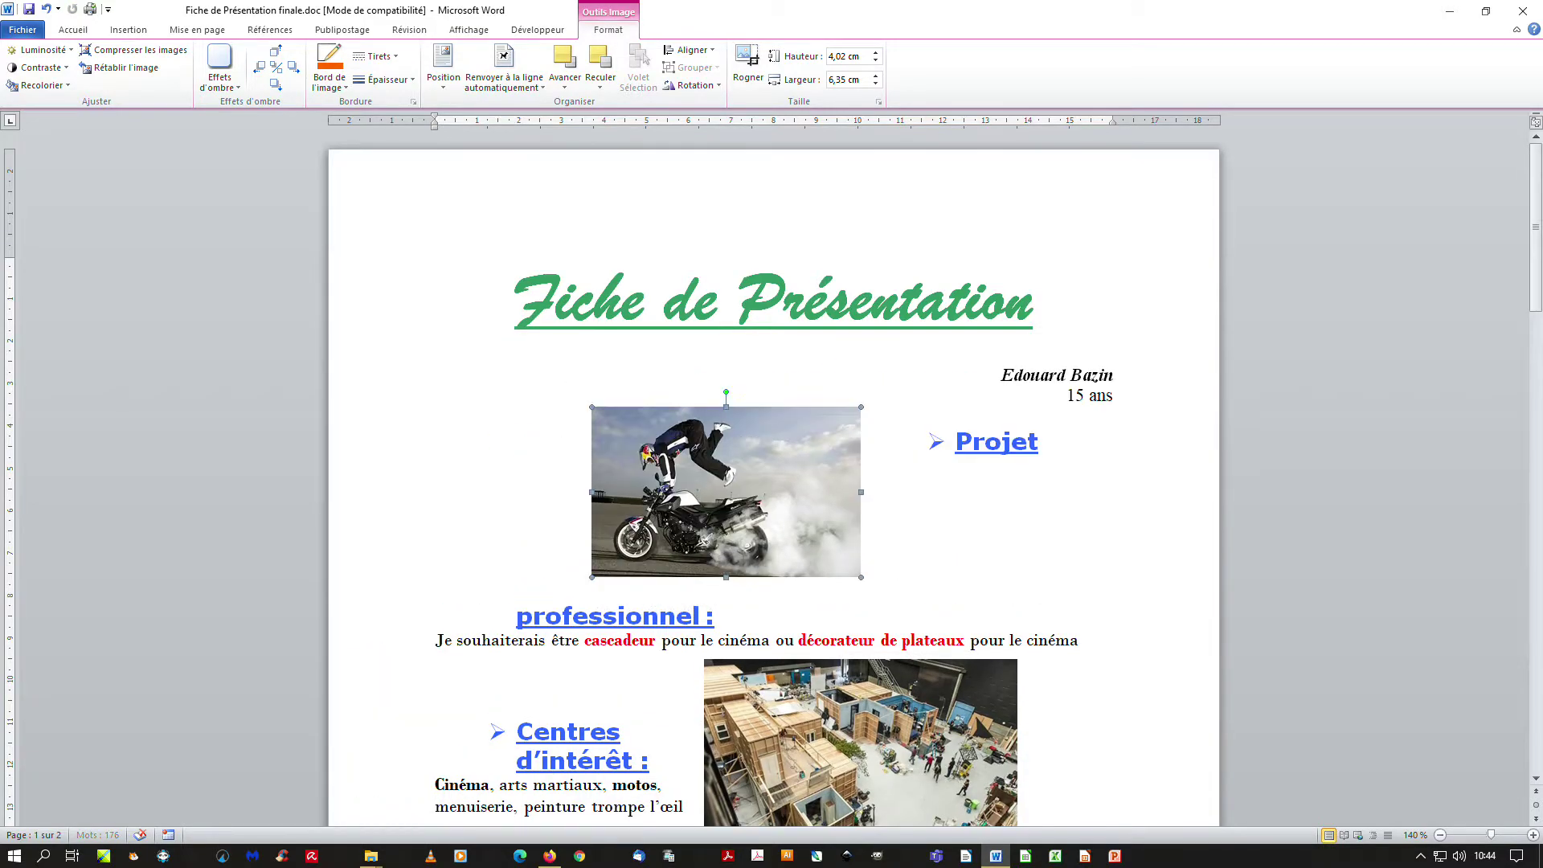
pyautogui.moveTo(727, 493); pyautogui.dragTo(555, 441)
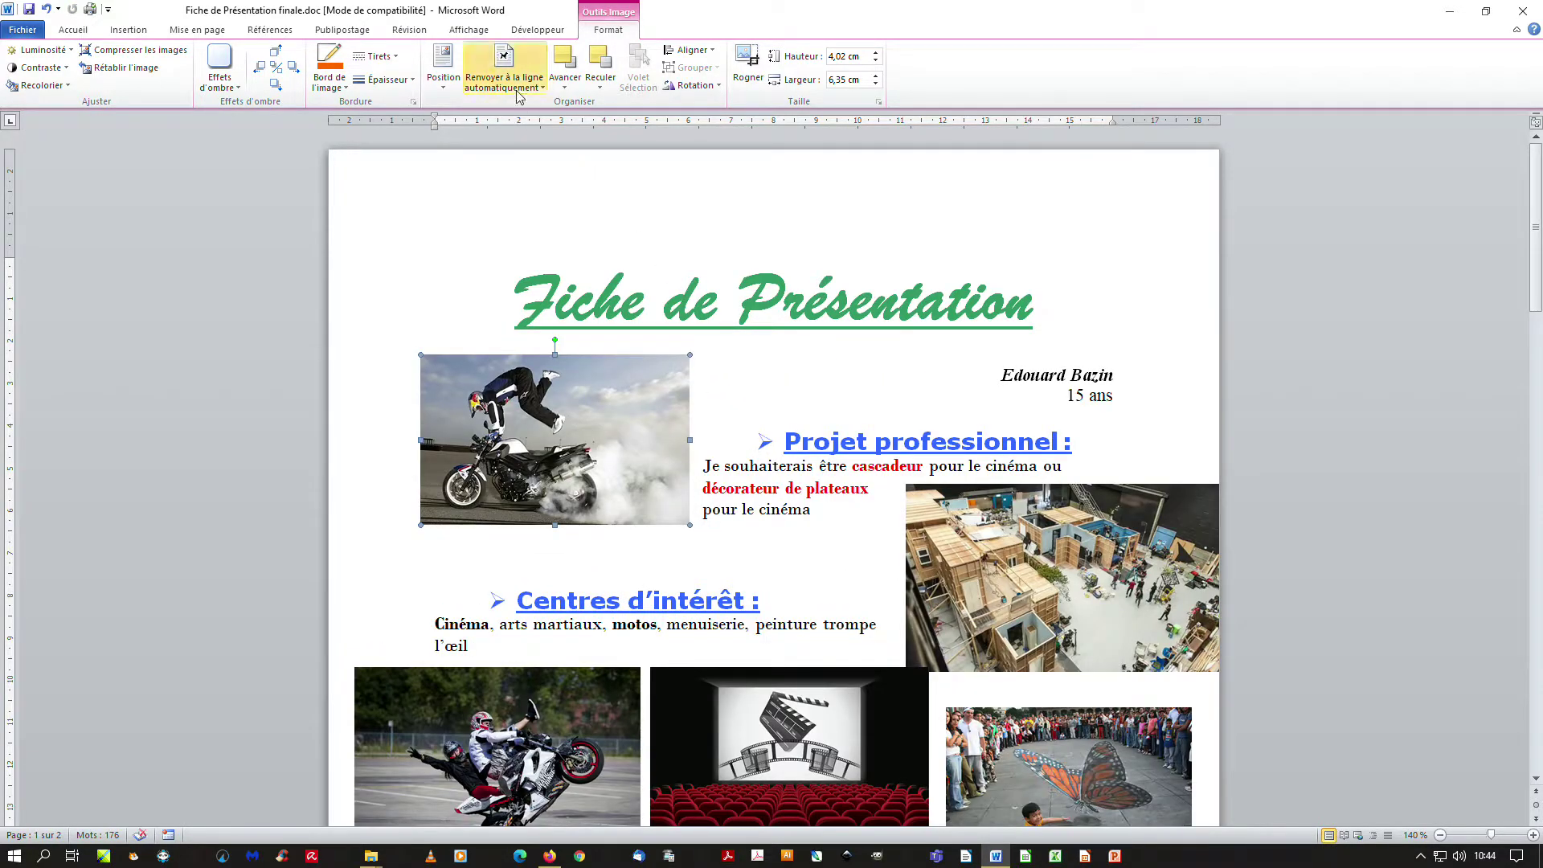
pyautogui.click(544, 89)
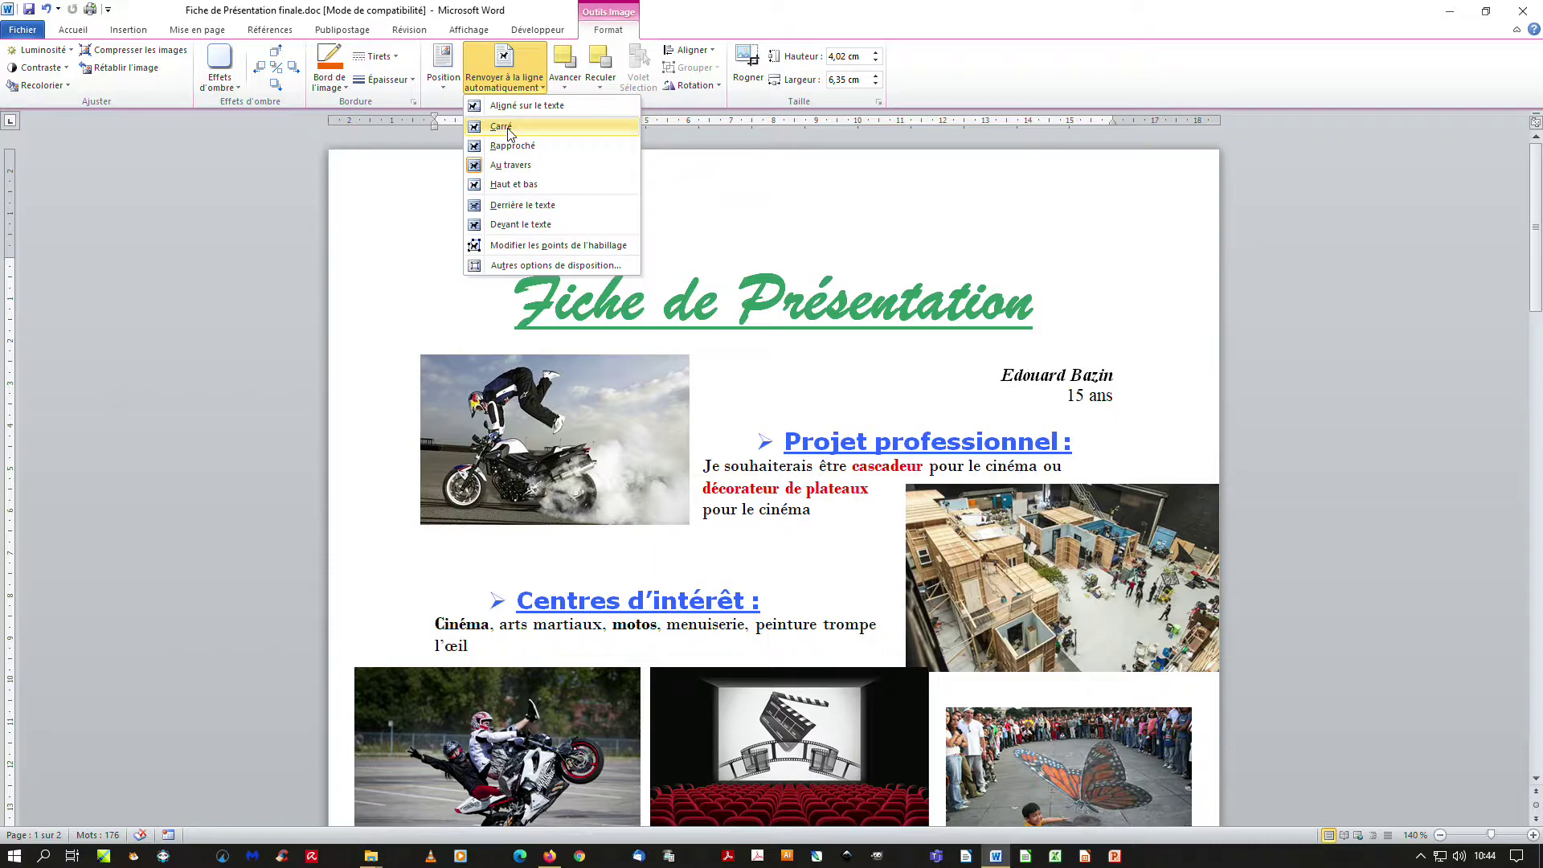
# Switch the motorbike photo to Carré wrapping, raise the set photo, and place the motorbike at top left
pyautogui.click(508, 129)
pyautogui.moveTo(554, 438); pyautogui.dragTo(749, 491)
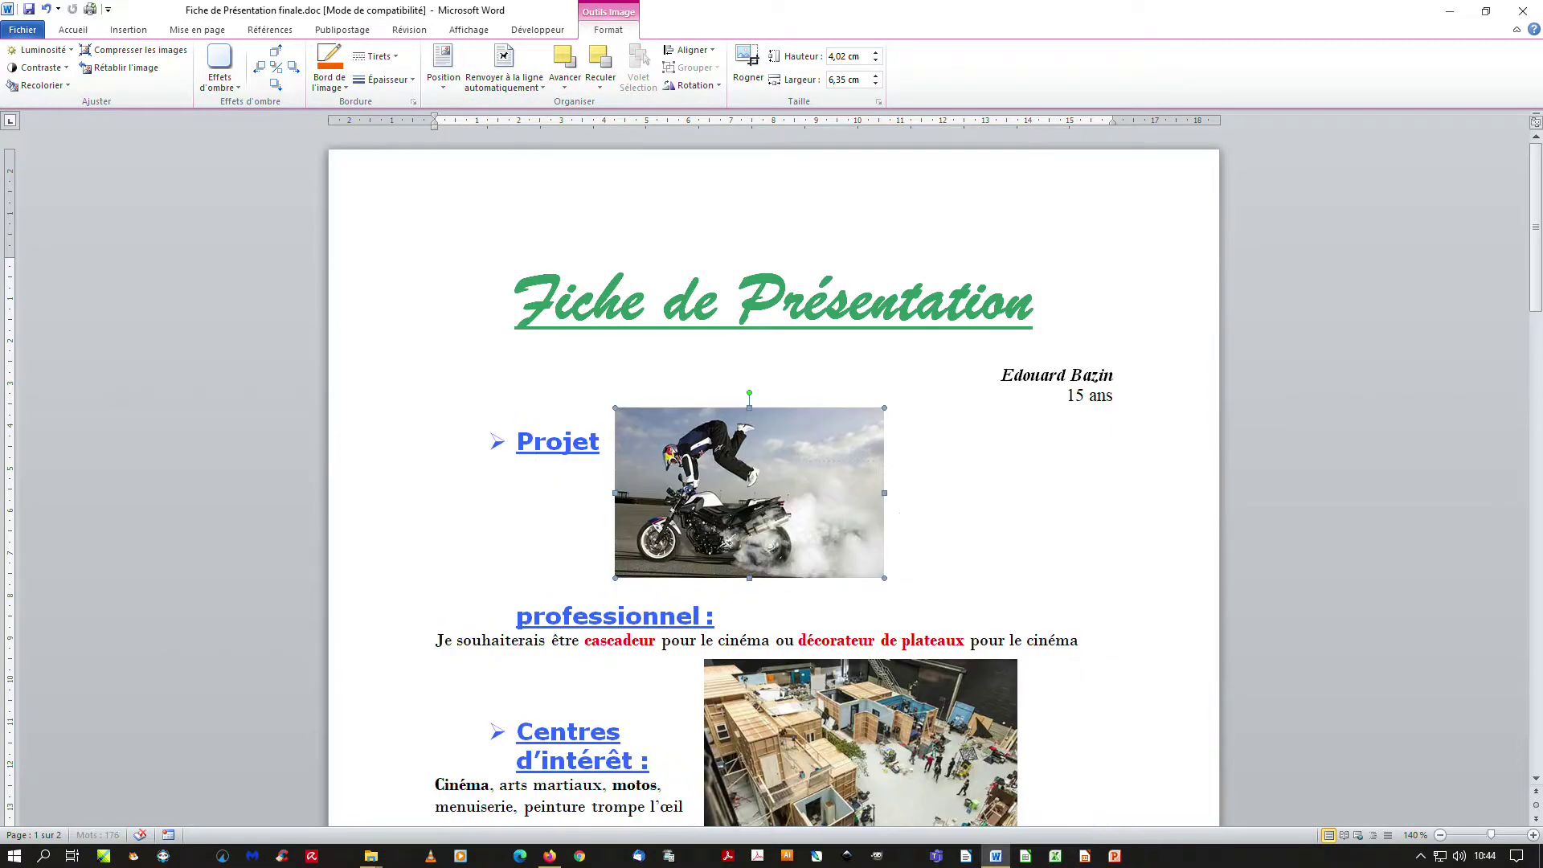
pyautogui.moveTo(860, 743); pyautogui.dragTo(861, 578)
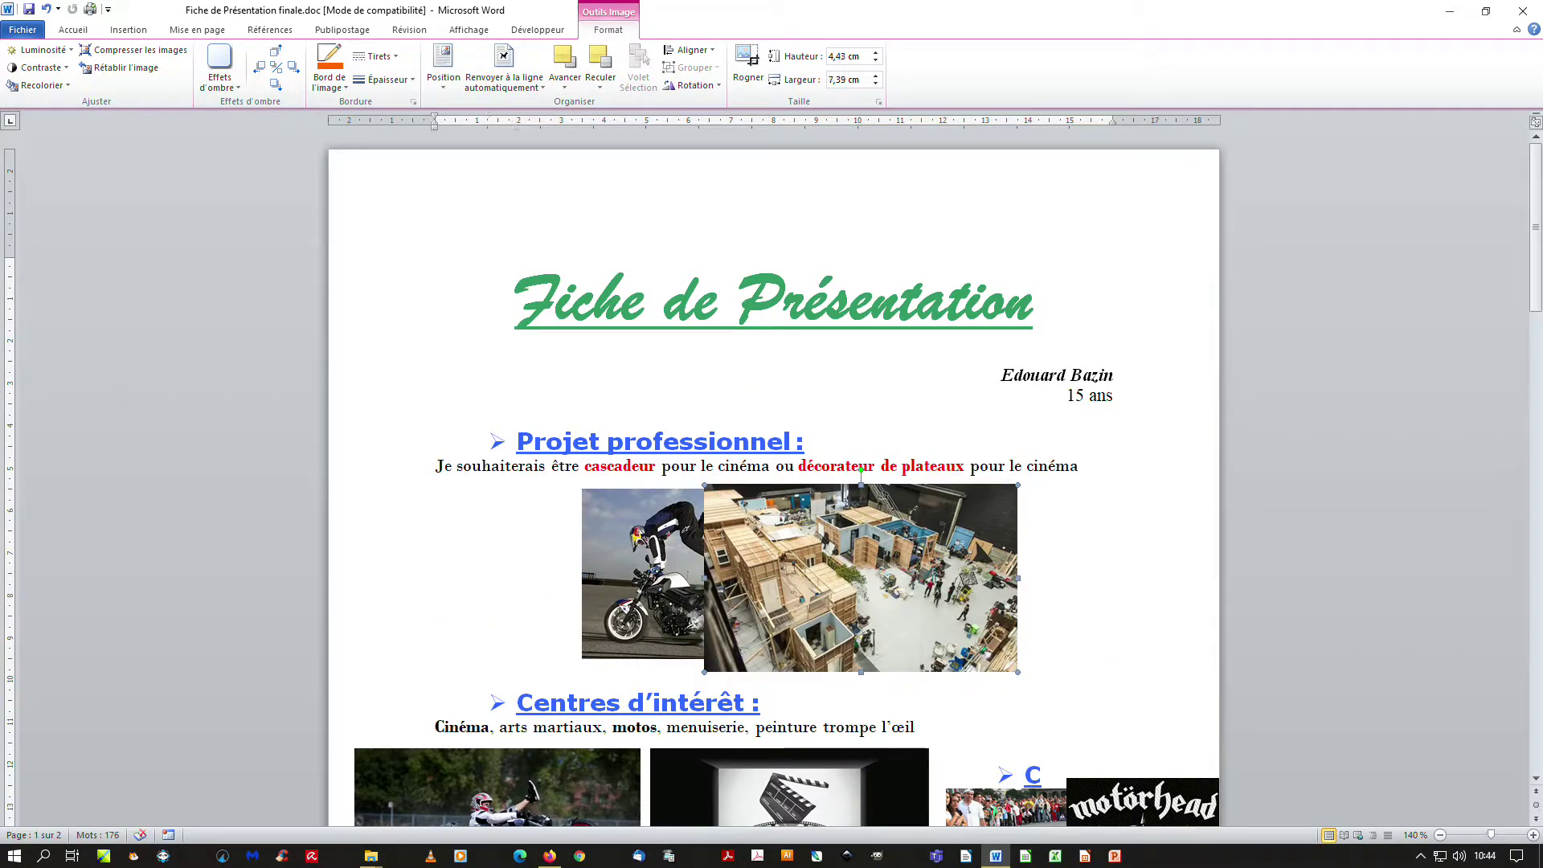
pyautogui.moveTo(643, 563)
pyautogui.mouseDown()
pyautogui.moveTo(632, 496)
pyautogui.moveTo(747, 506)
pyautogui.mouseUp()
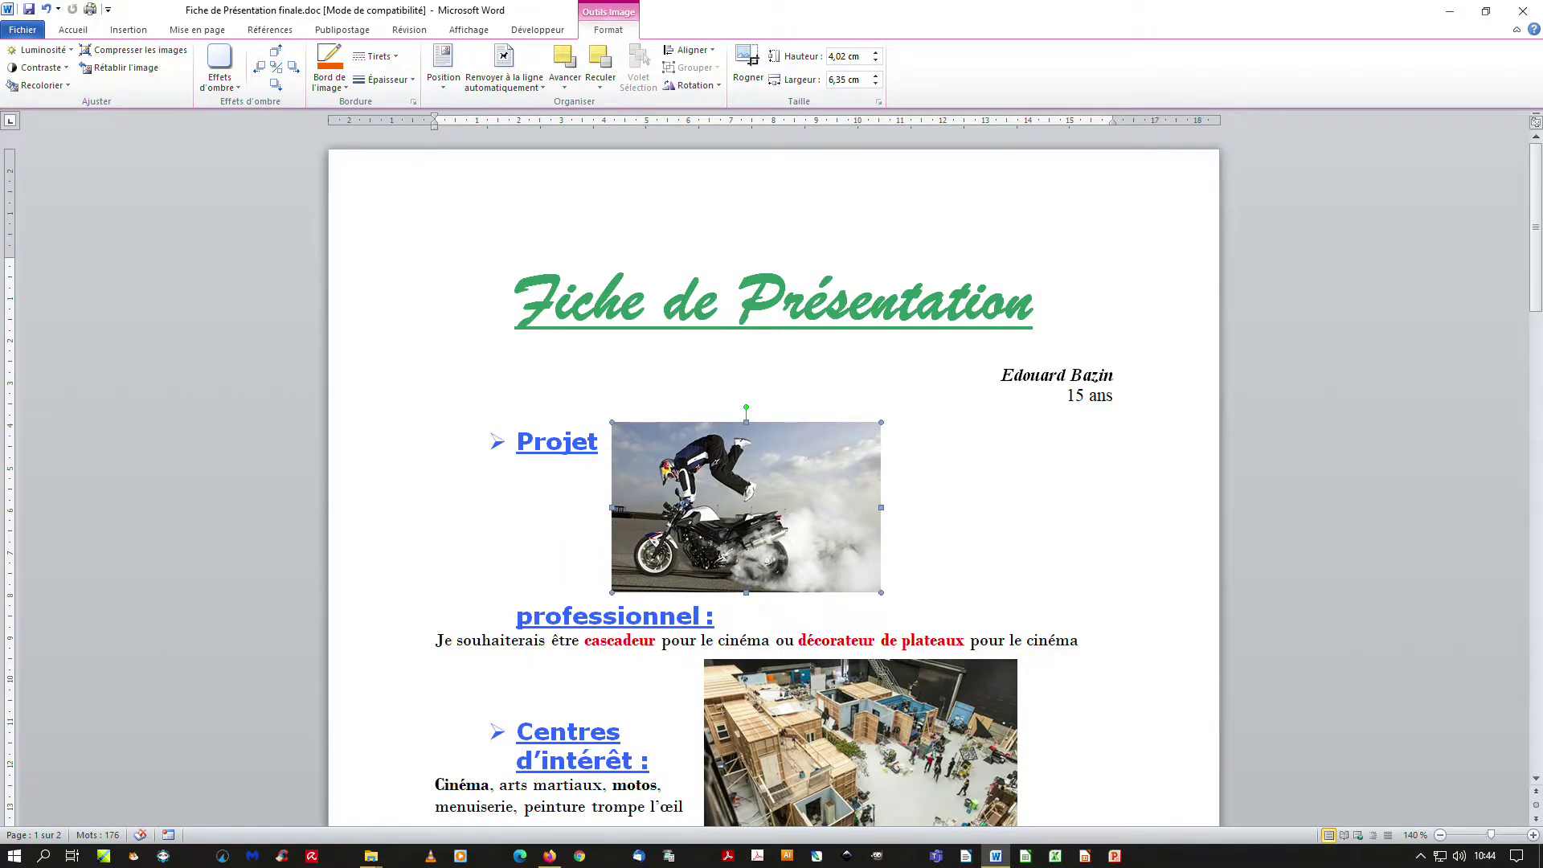
pyautogui.moveTo(746, 508); pyautogui.dragTo(496, 465)
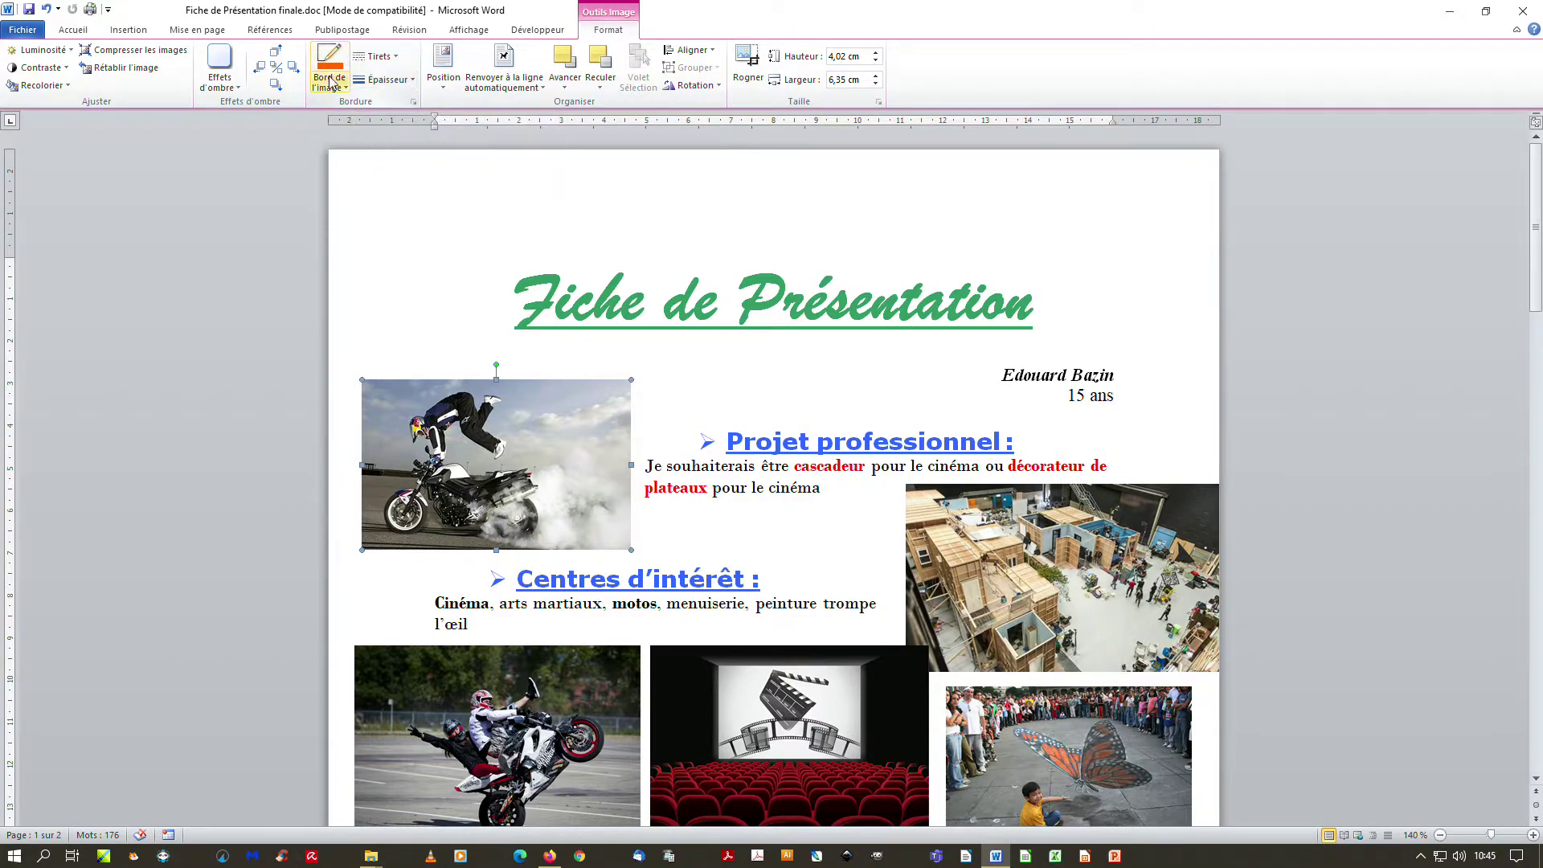
# Give the motorbike photo a thick, solid blue picture border
pyautogui.click(347, 90)
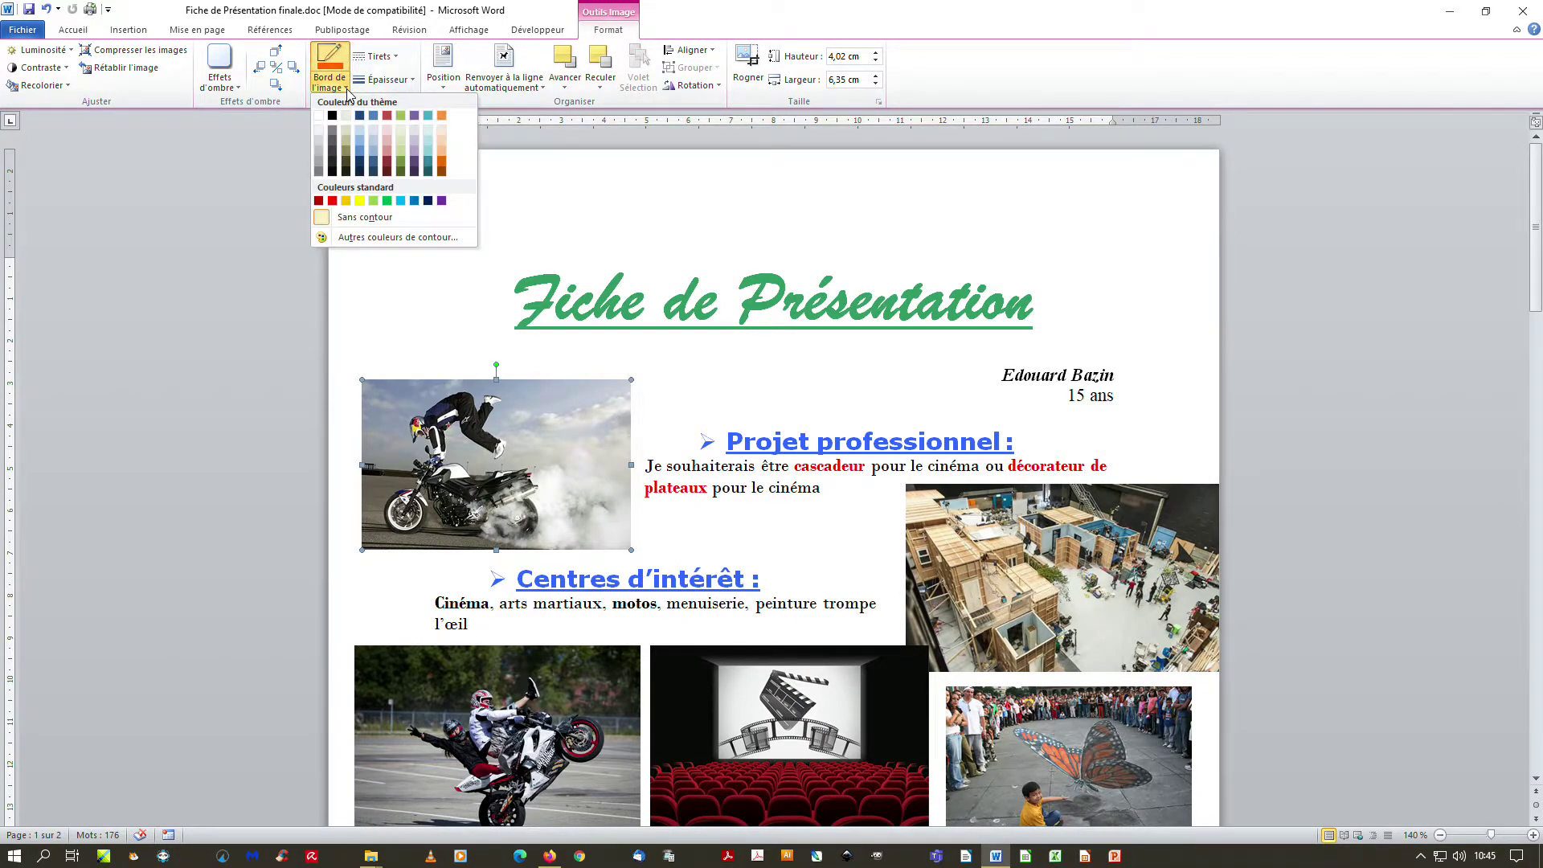
pyautogui.click(361, 150)
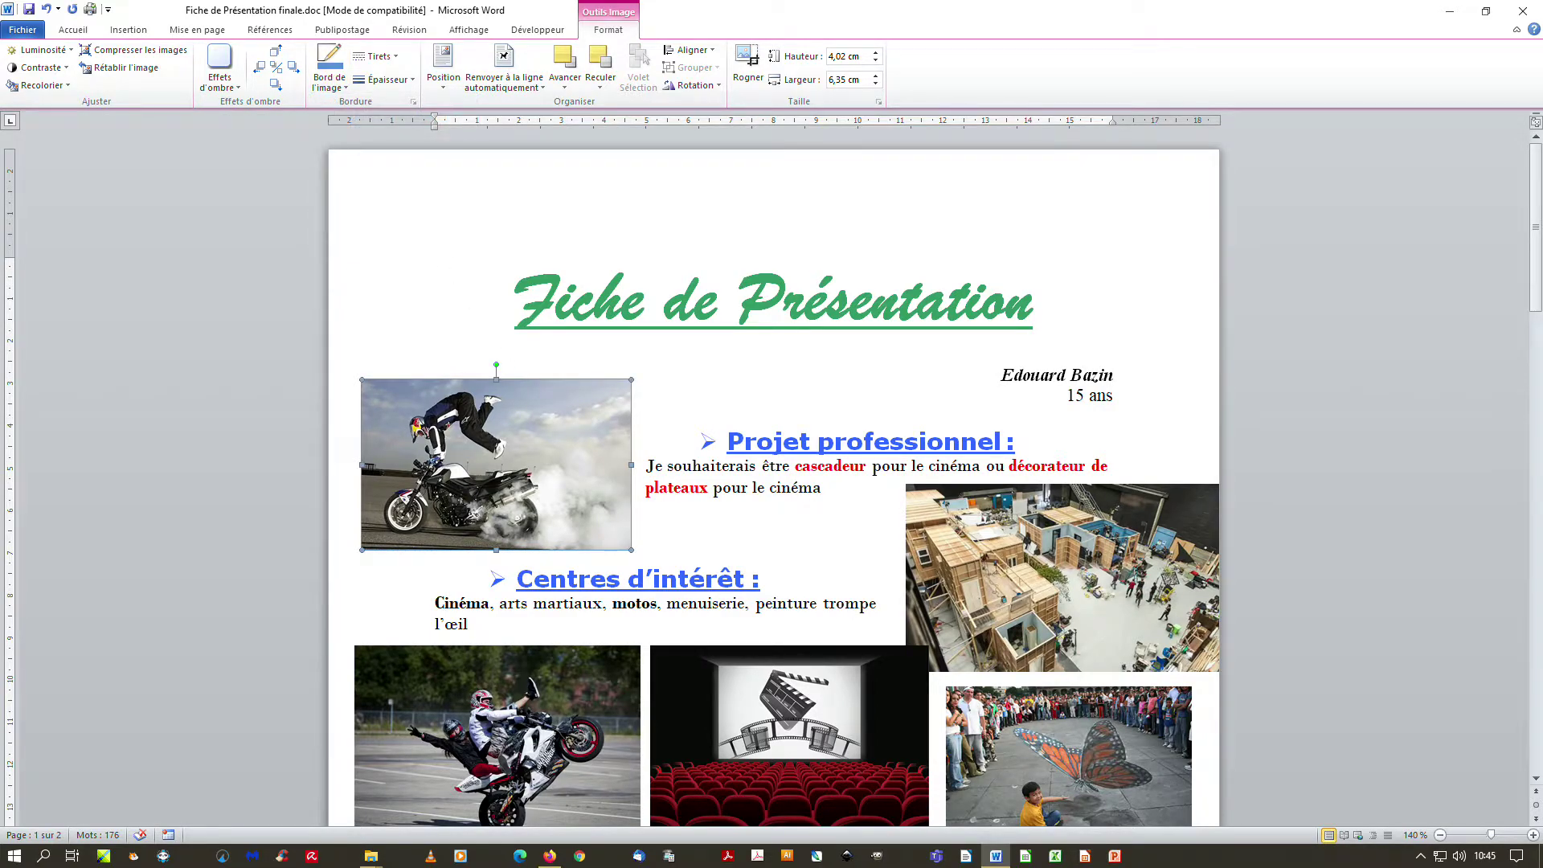
pyautogui.click(399, 62)
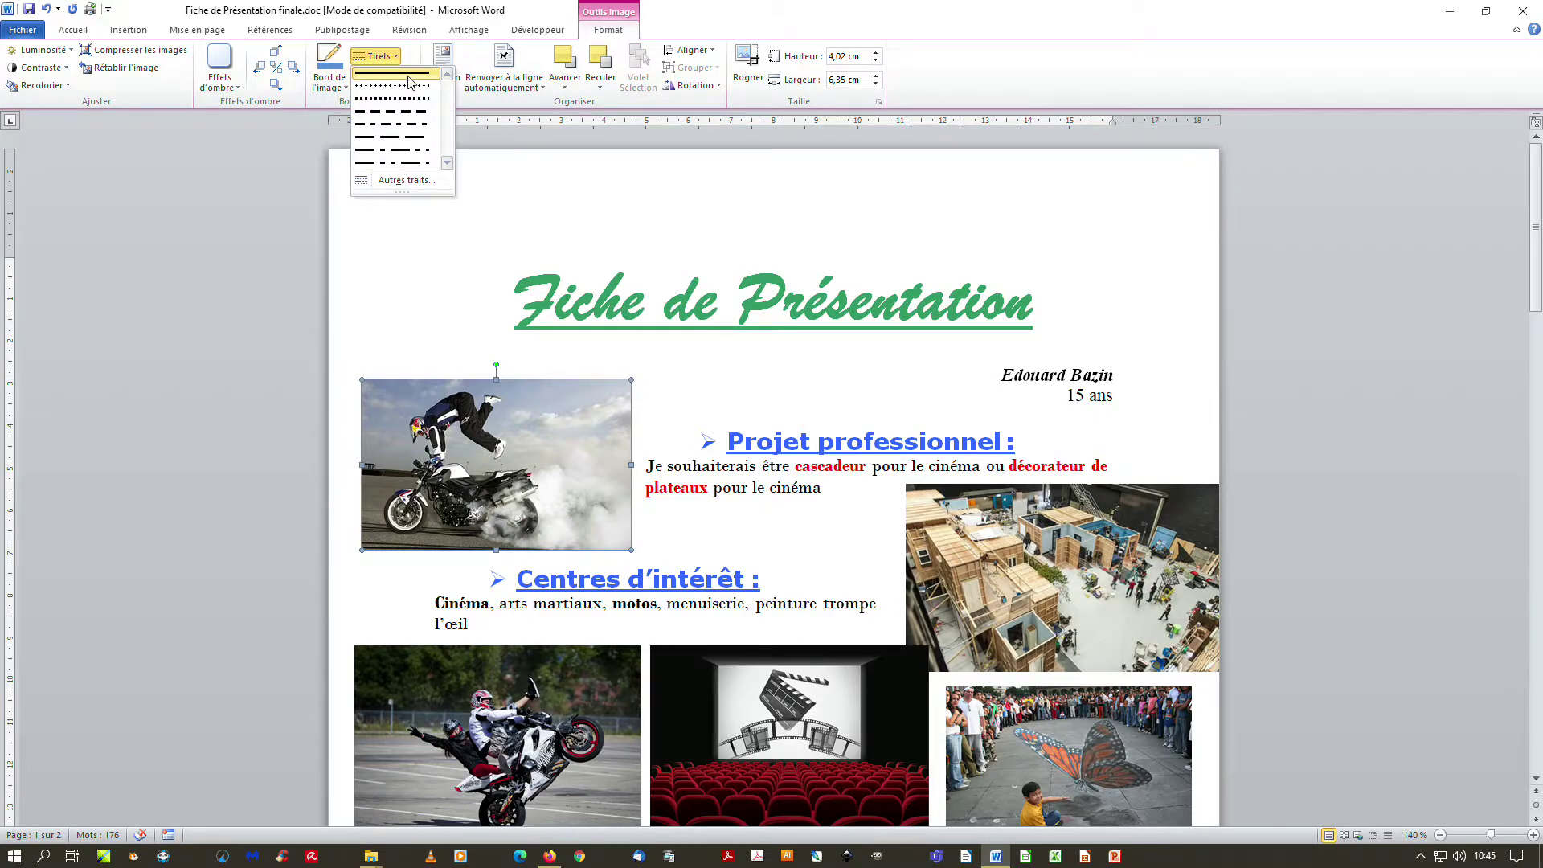
pyautogui.click(406, 138)
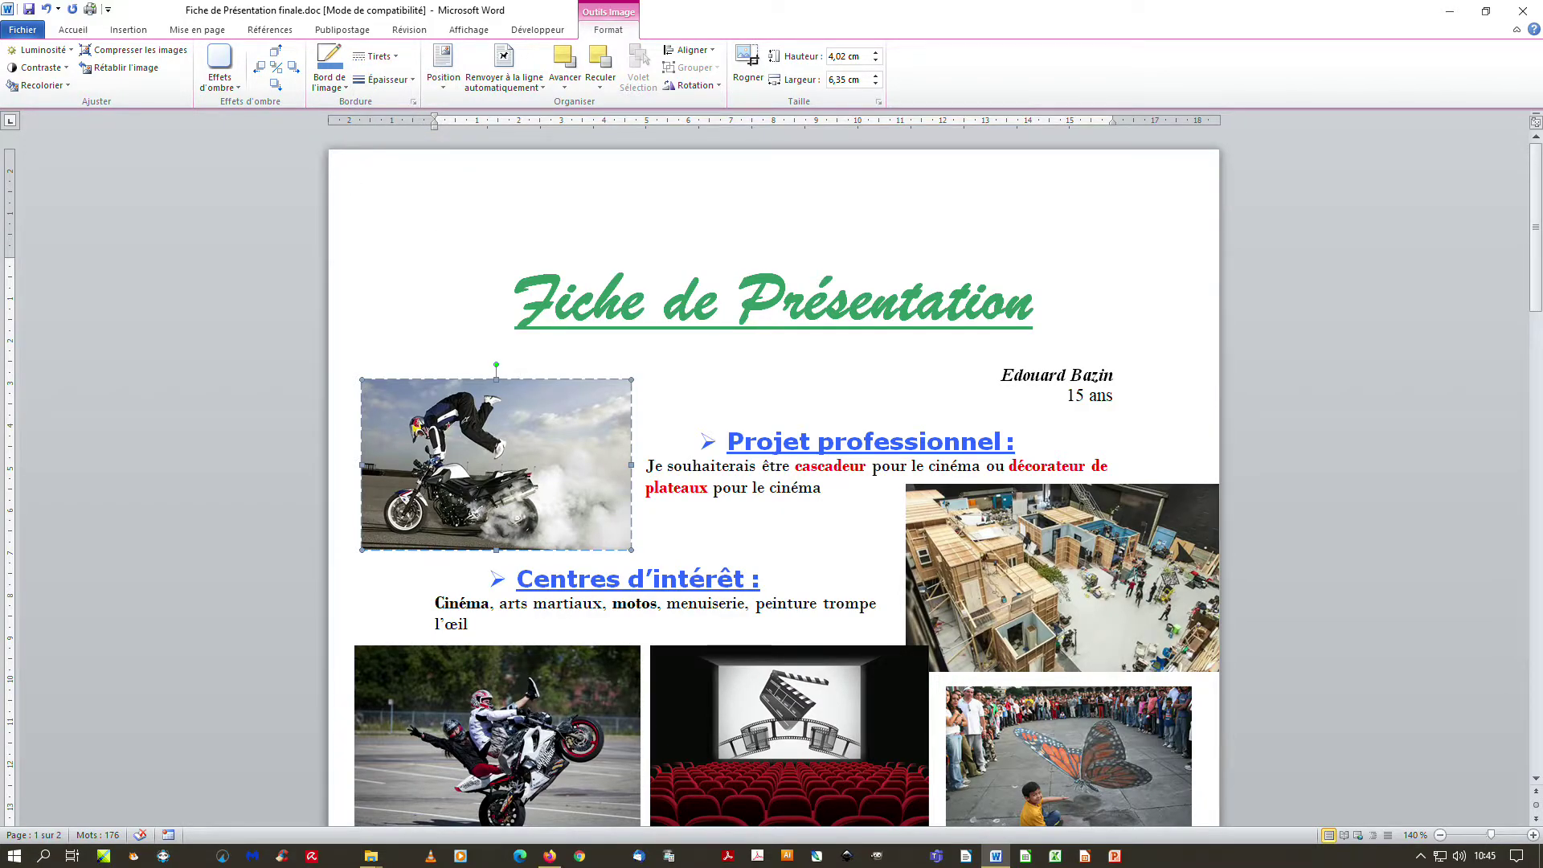
pyautogui.click(412, 80)
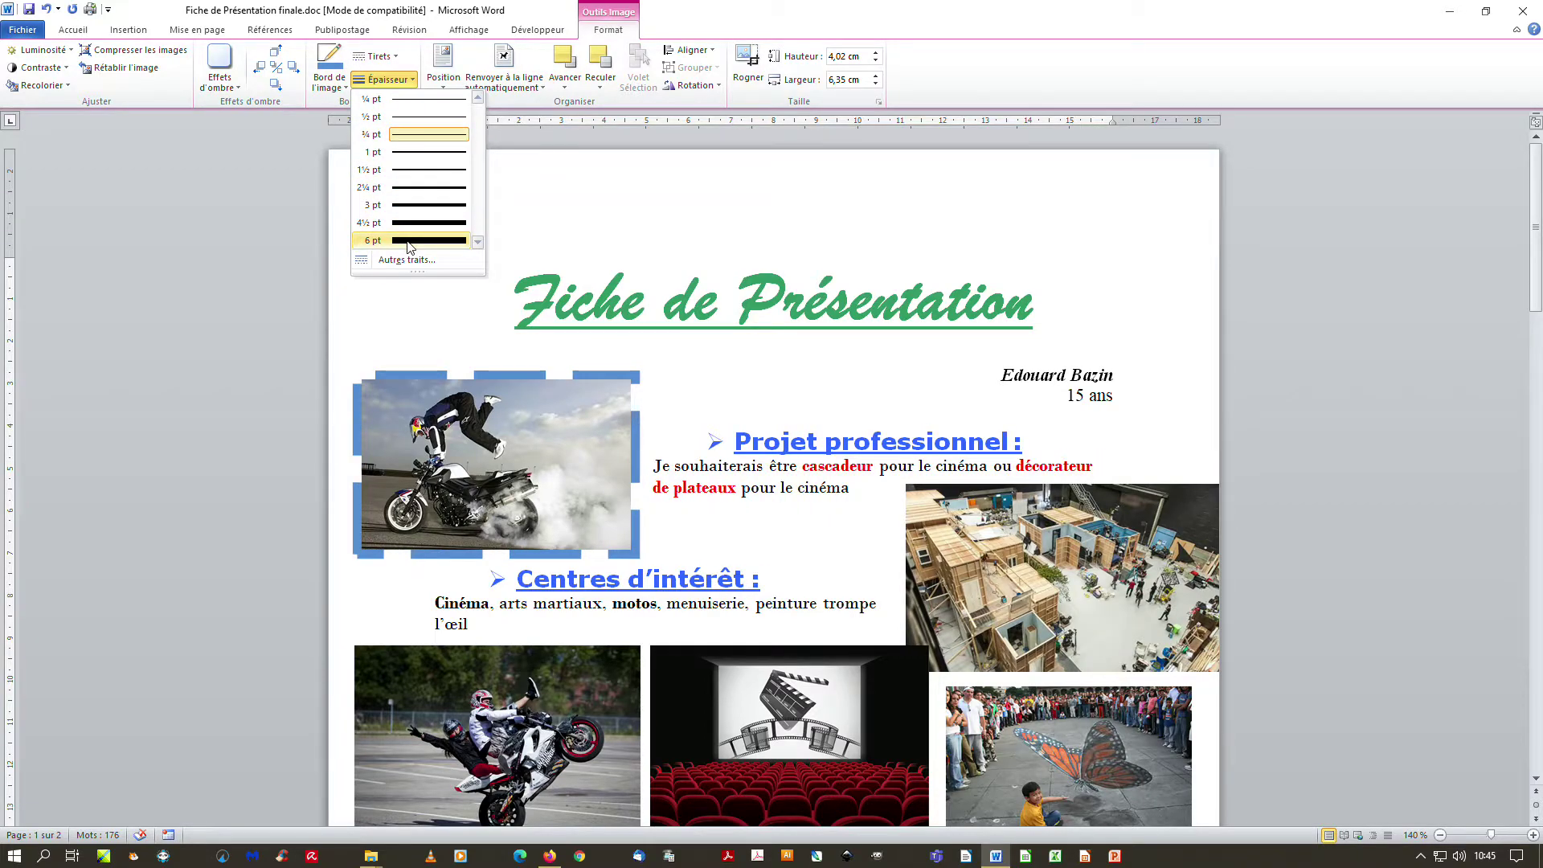
pyautogui.click(412, 208)
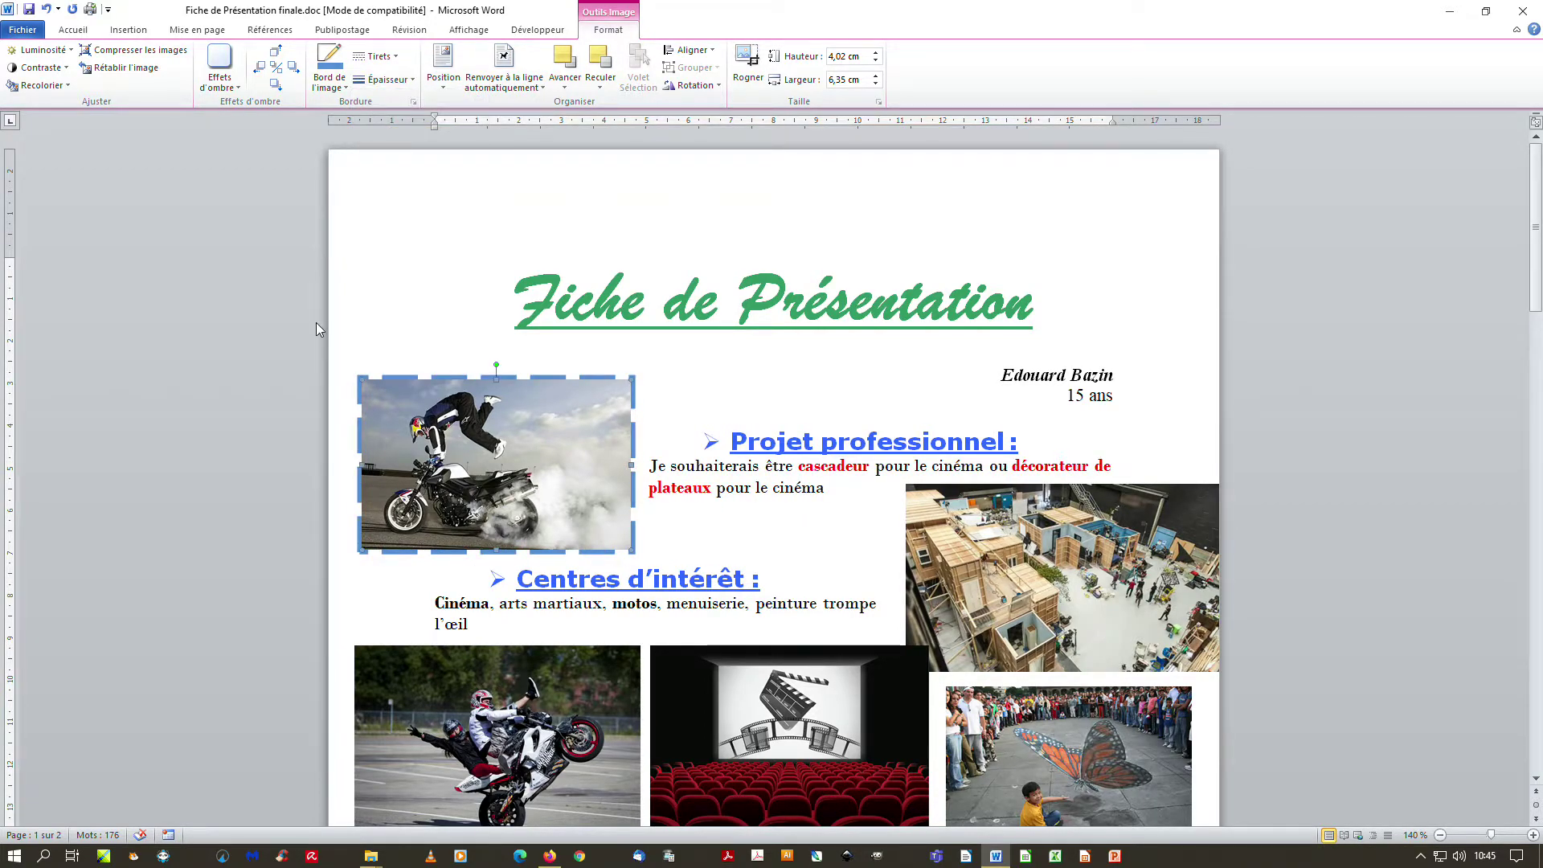
pyautogui.click(402, 60)
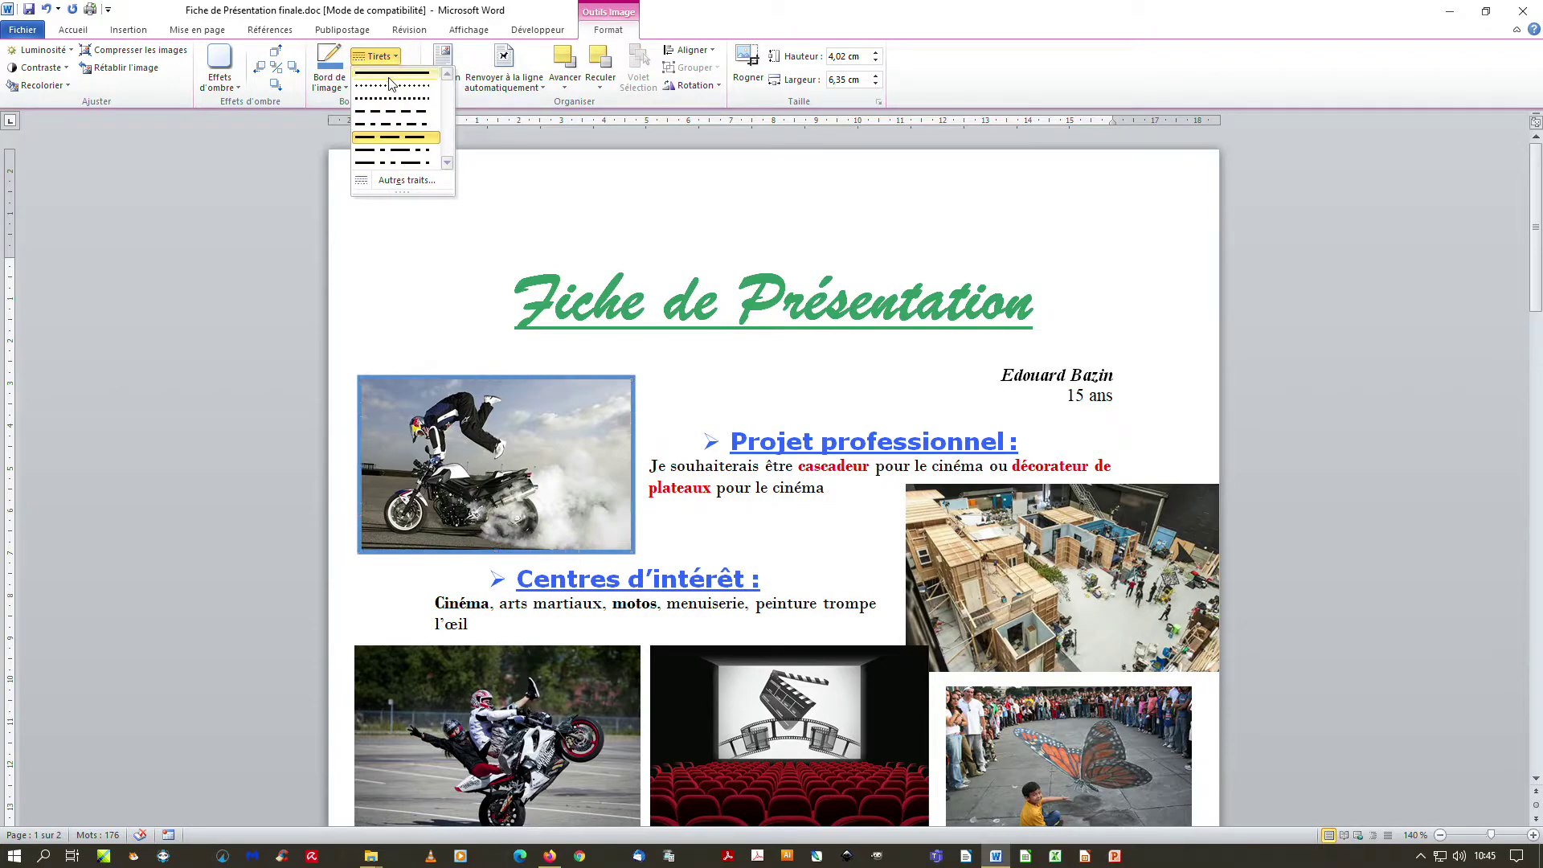
pyautogui.click(392, 83)
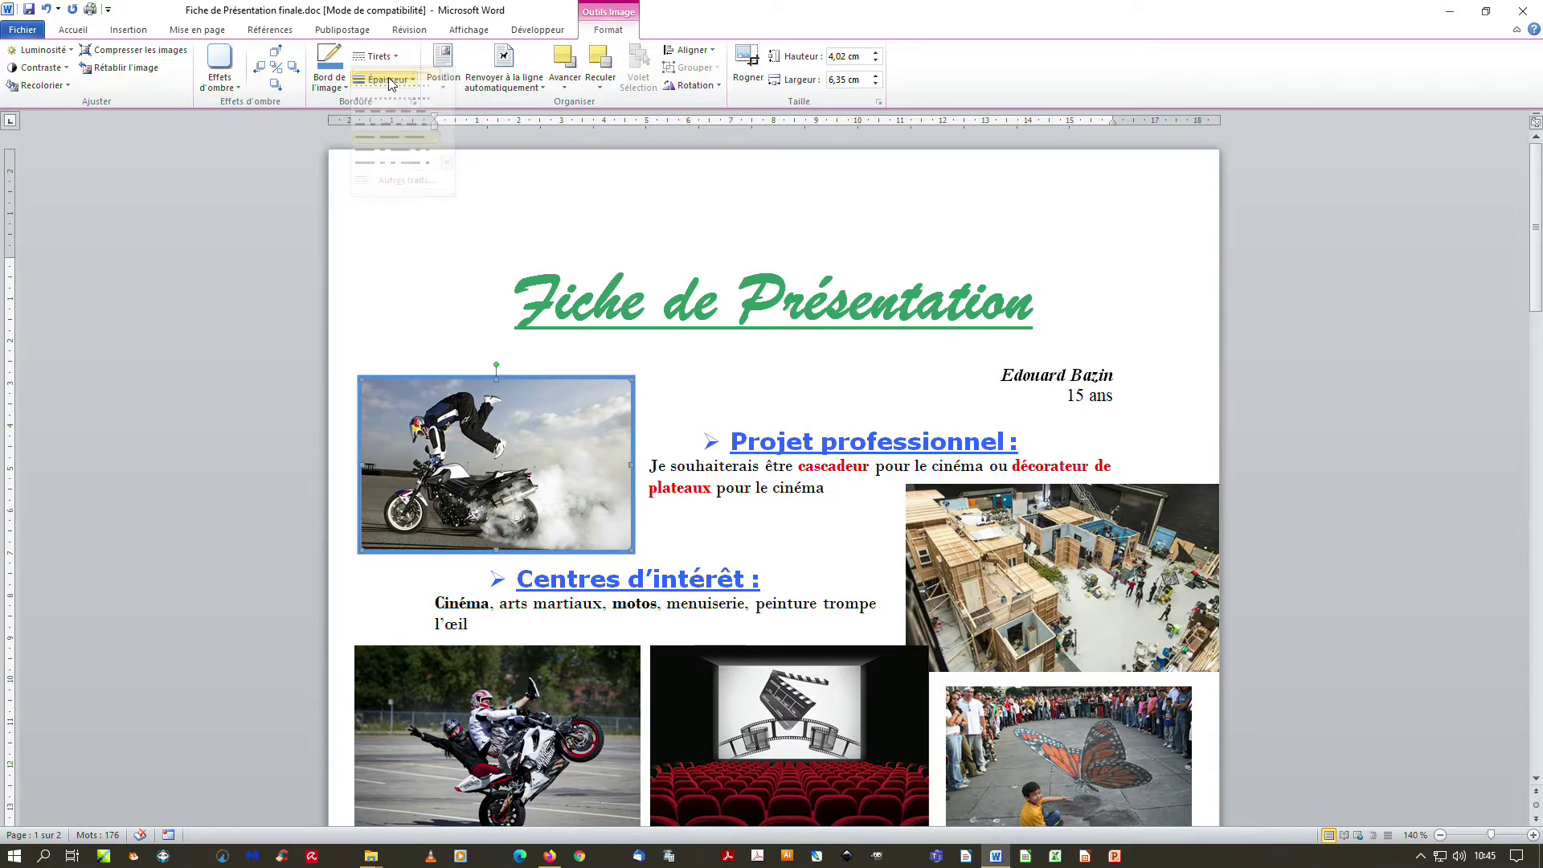
# Nudge the set-design photo slightly to the left
pyautogui.click(693, 374)
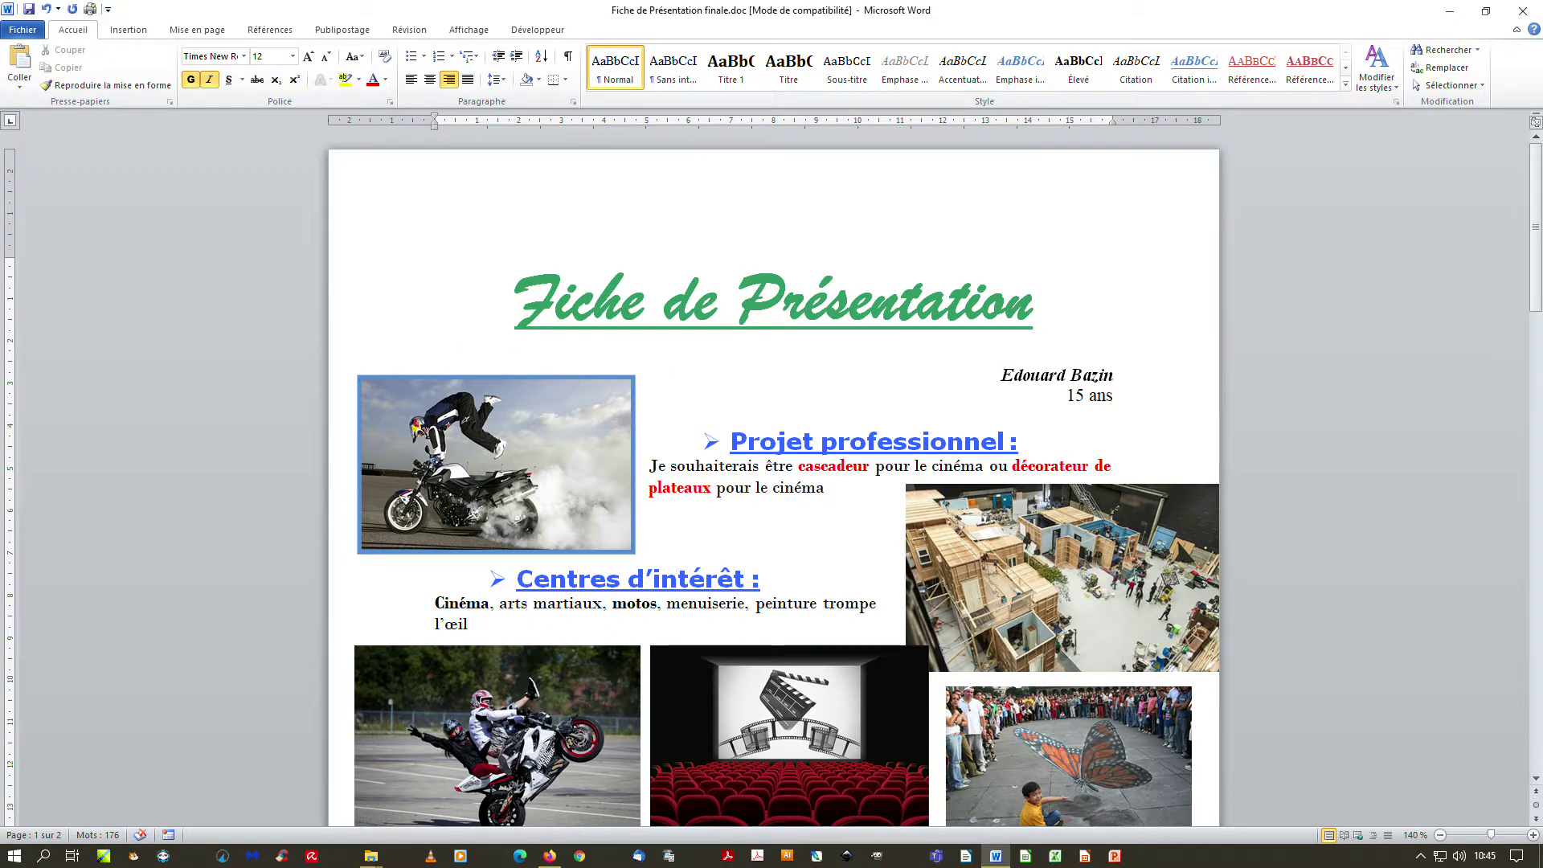
pyautogui.click(1061, 578)
pyautogui.press('Left')
pyautogui.press('Left')
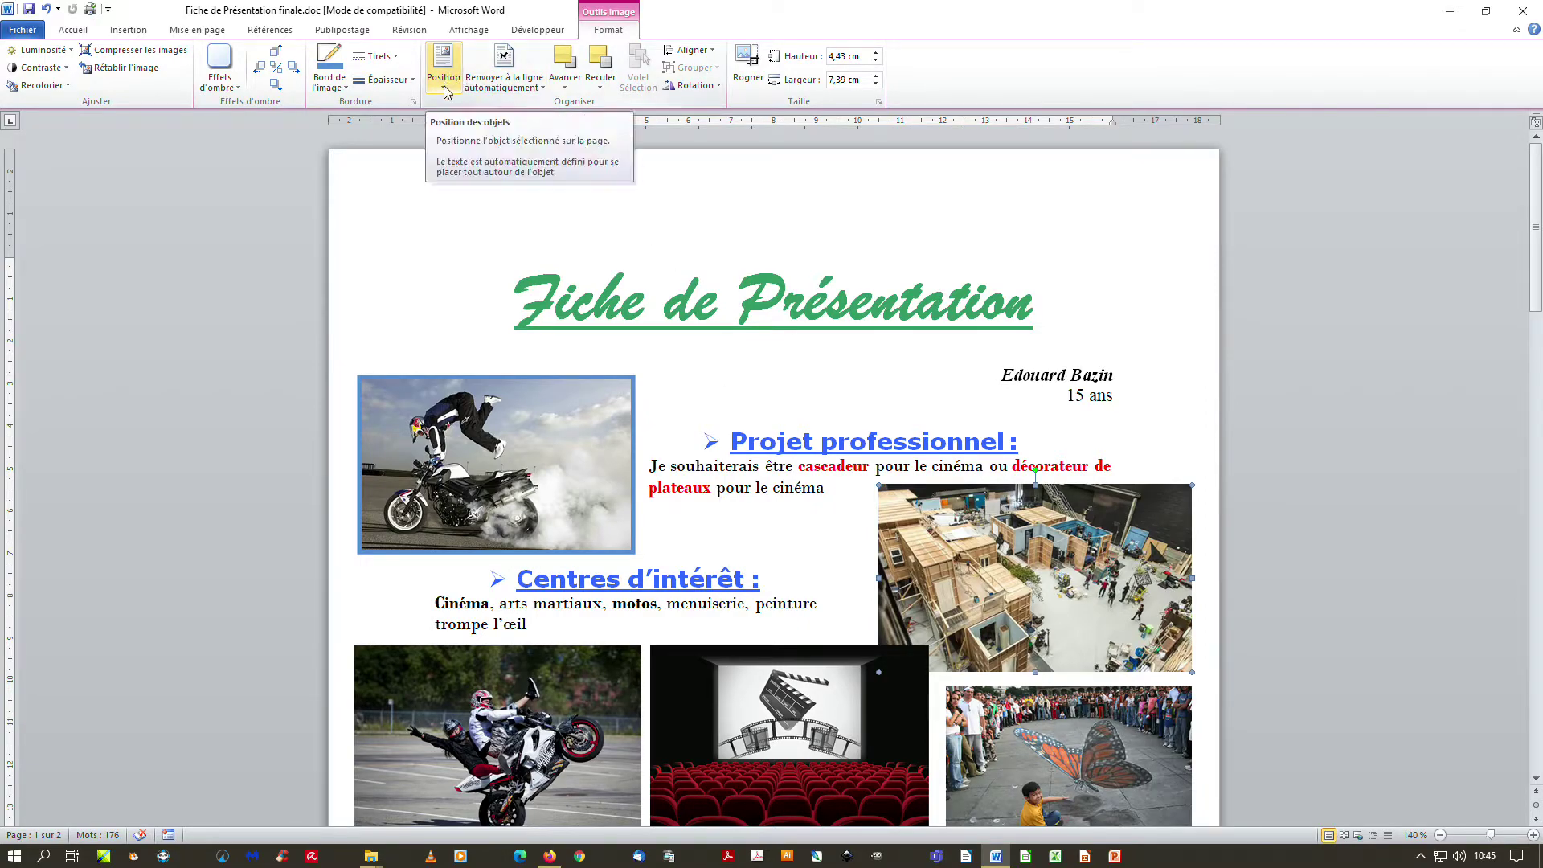
pyautogui.click(72, 54)
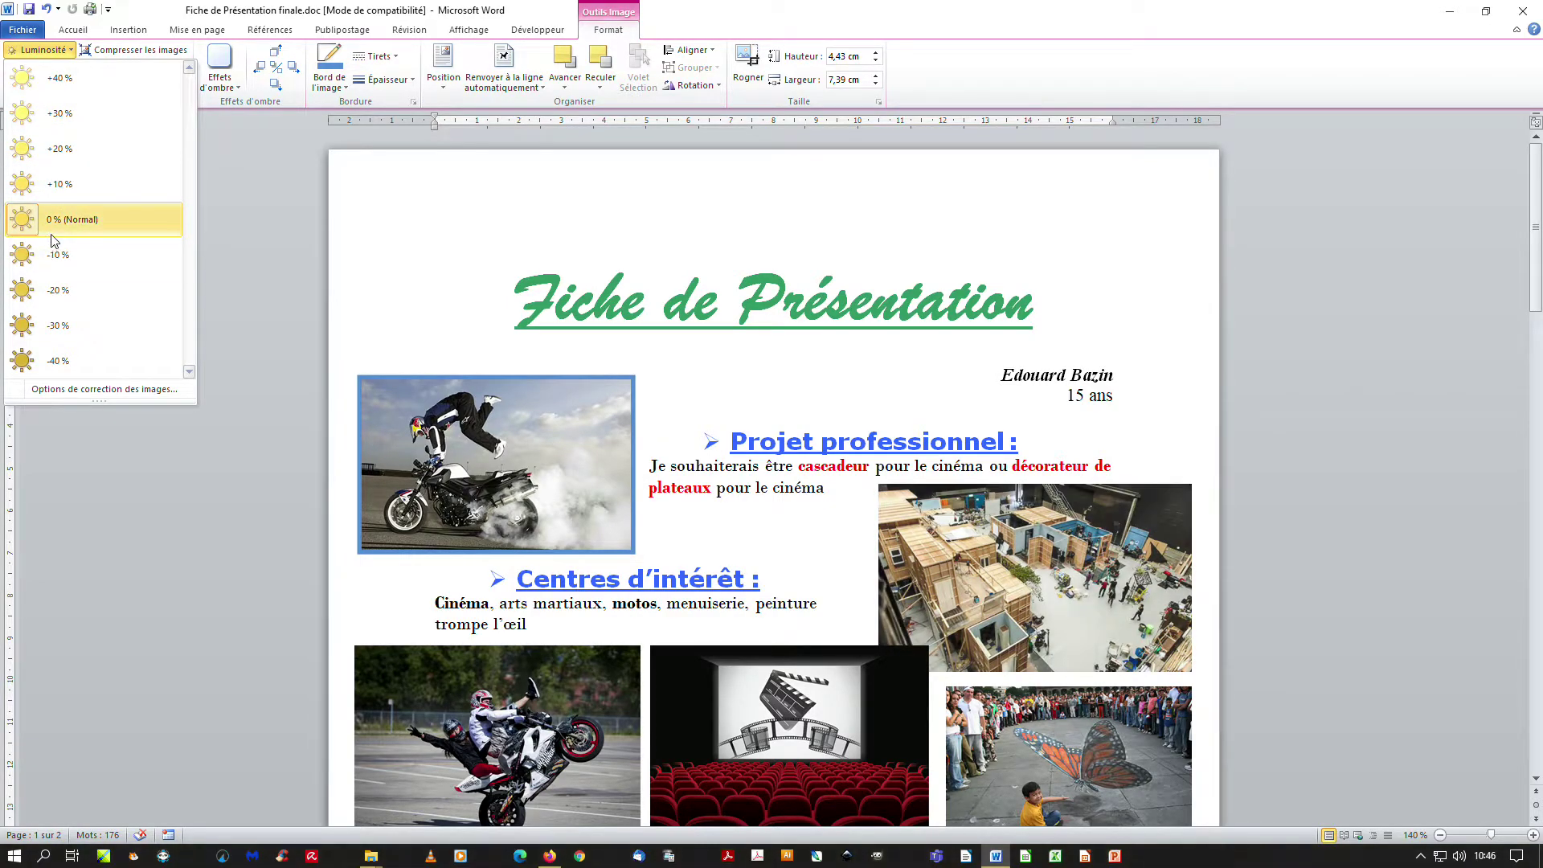
pyautogui.click(234, 167)
pyautogui.click(62, 70)
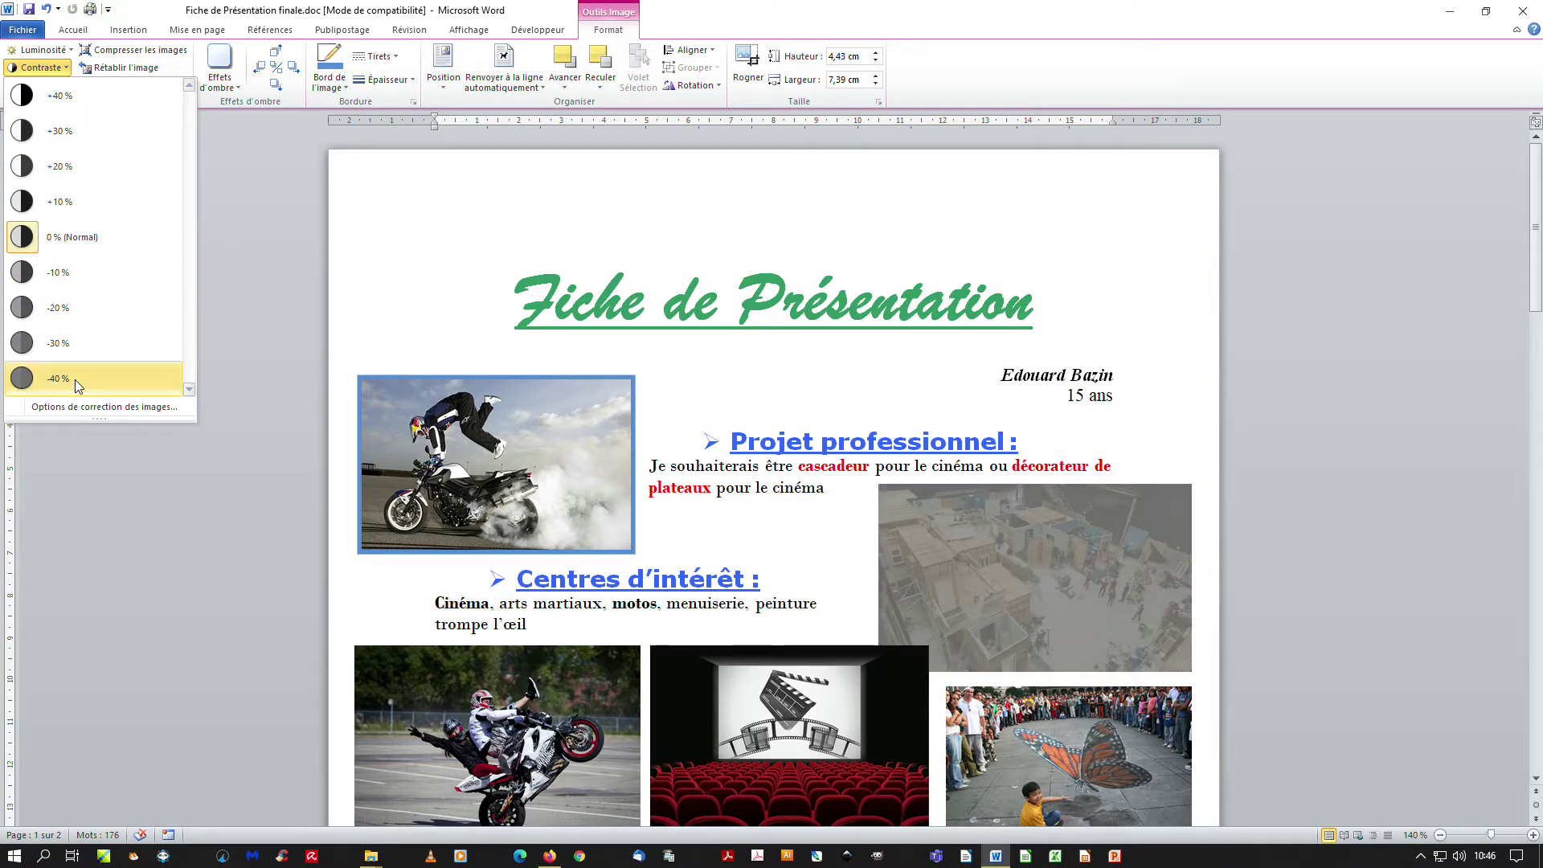
pyautogui.click(241, 146)
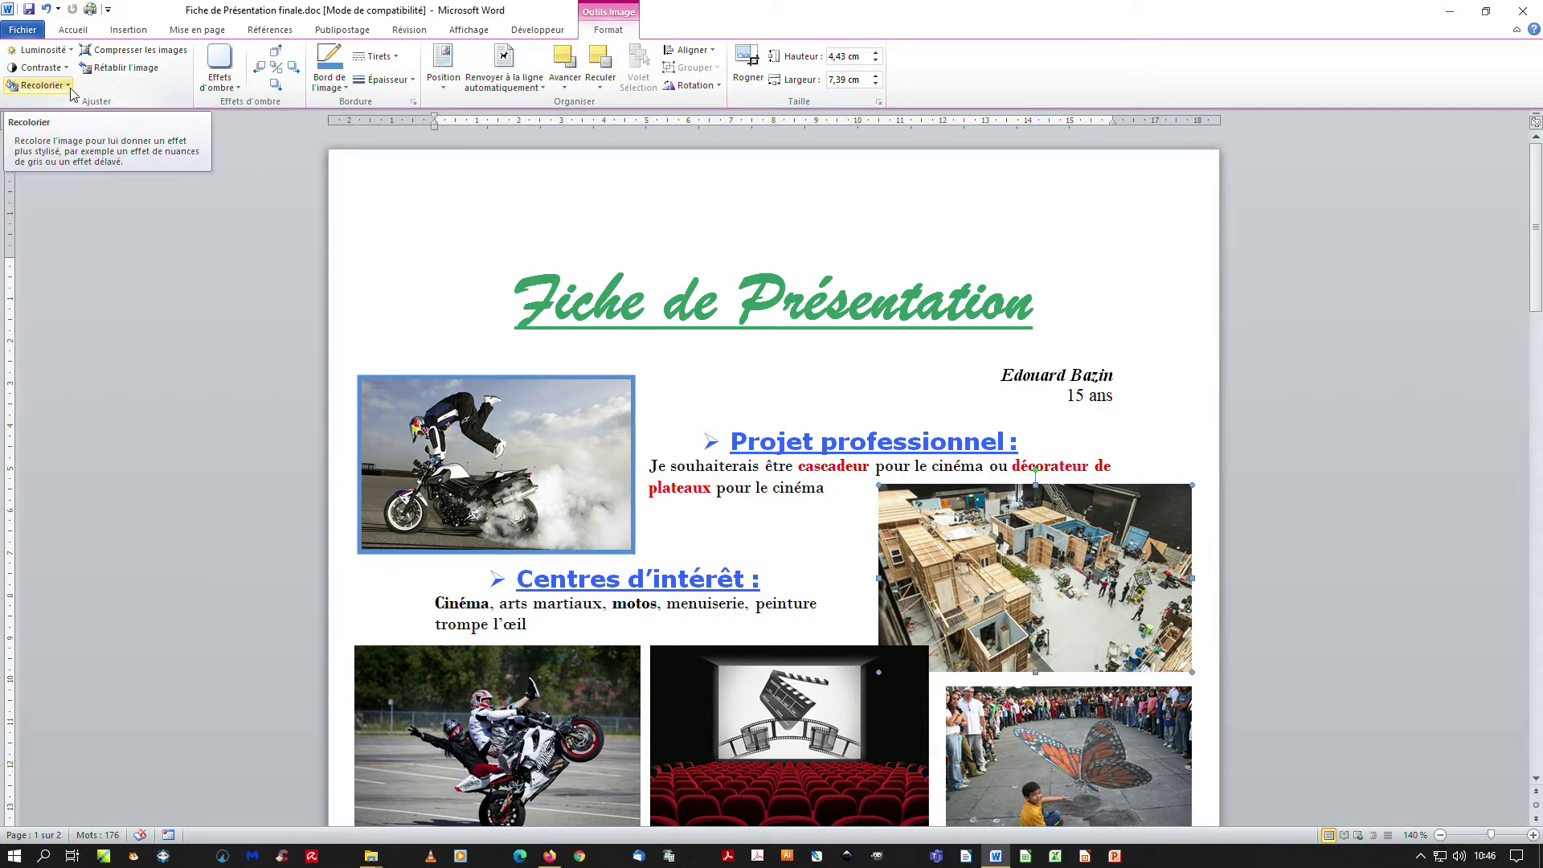
# Recolour the set-design photo with the Filigrane washed-out effect
pyautogui.click(72, 94)
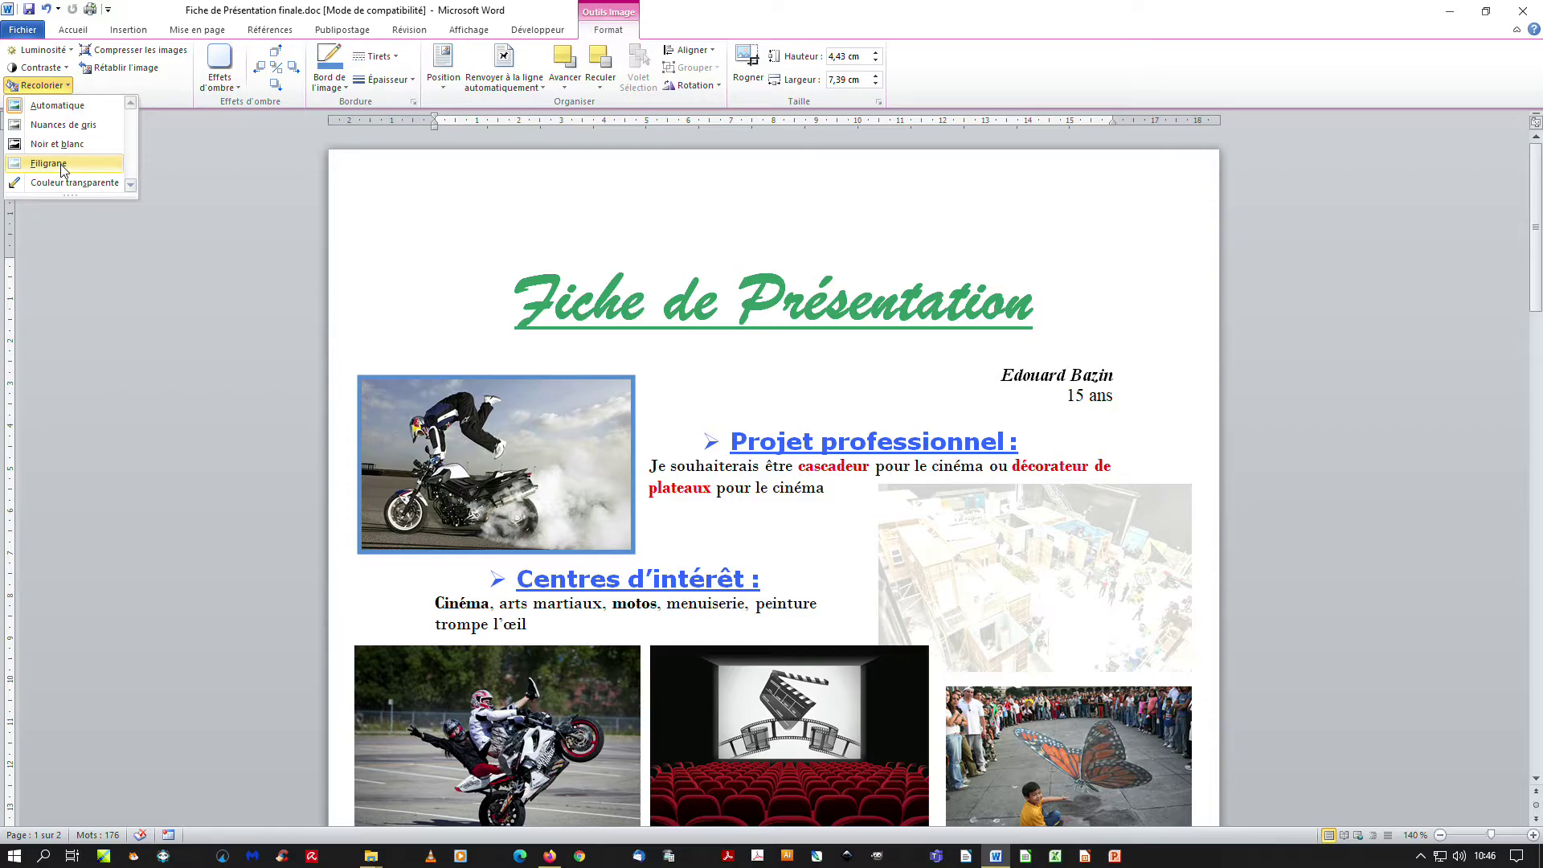
pyautogui.click(48, 163)
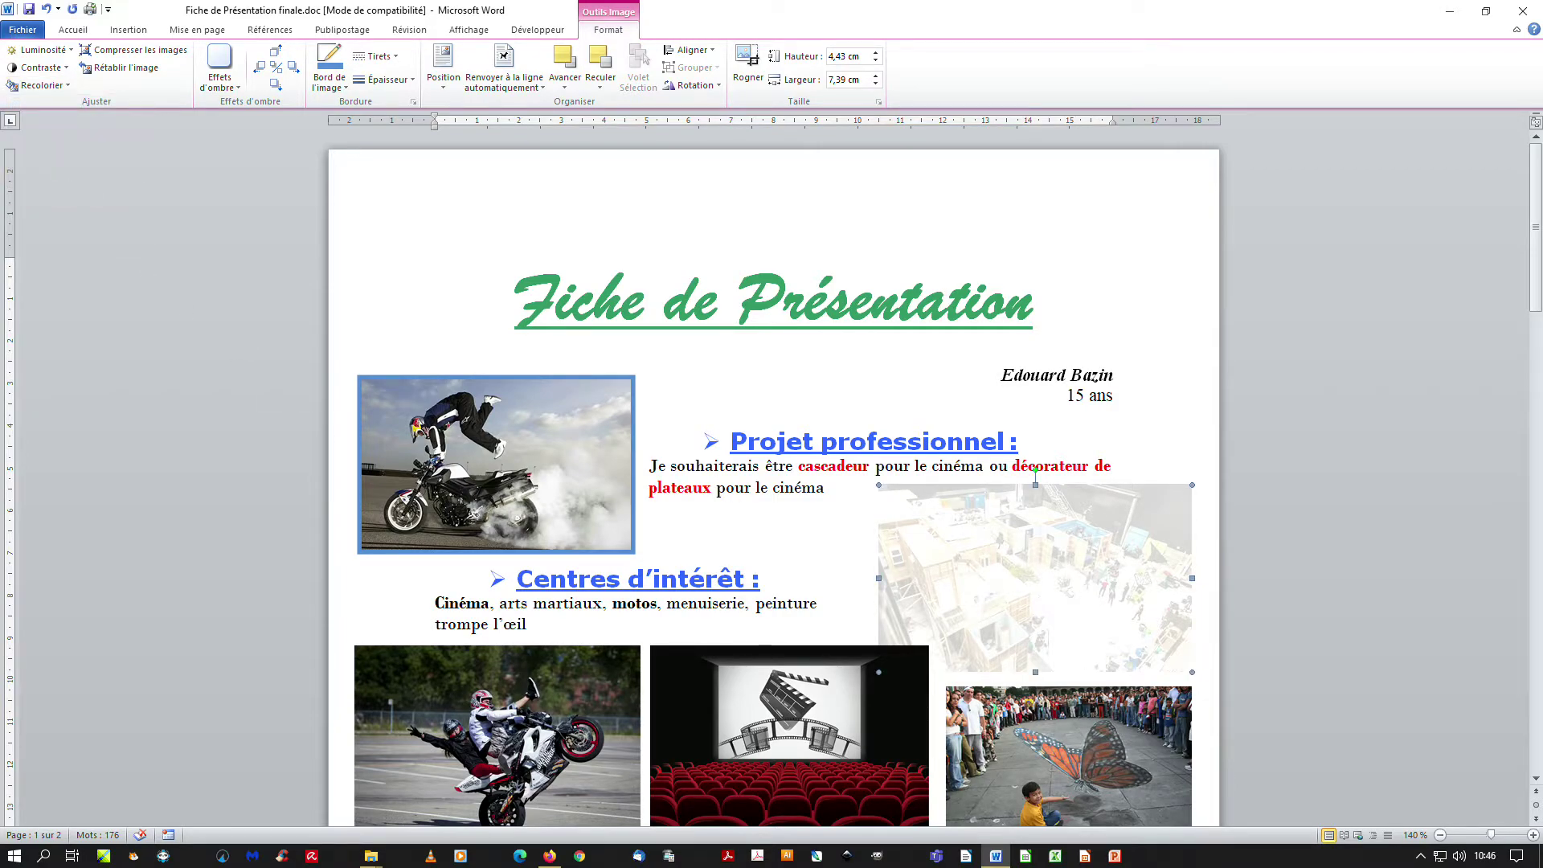
# Try the faded set photo enlarged behind the text (Derrière le texte), then undo back to small
pyautogui.moveTo(1035, 578); pyautogui.dragTo(1023, 485)
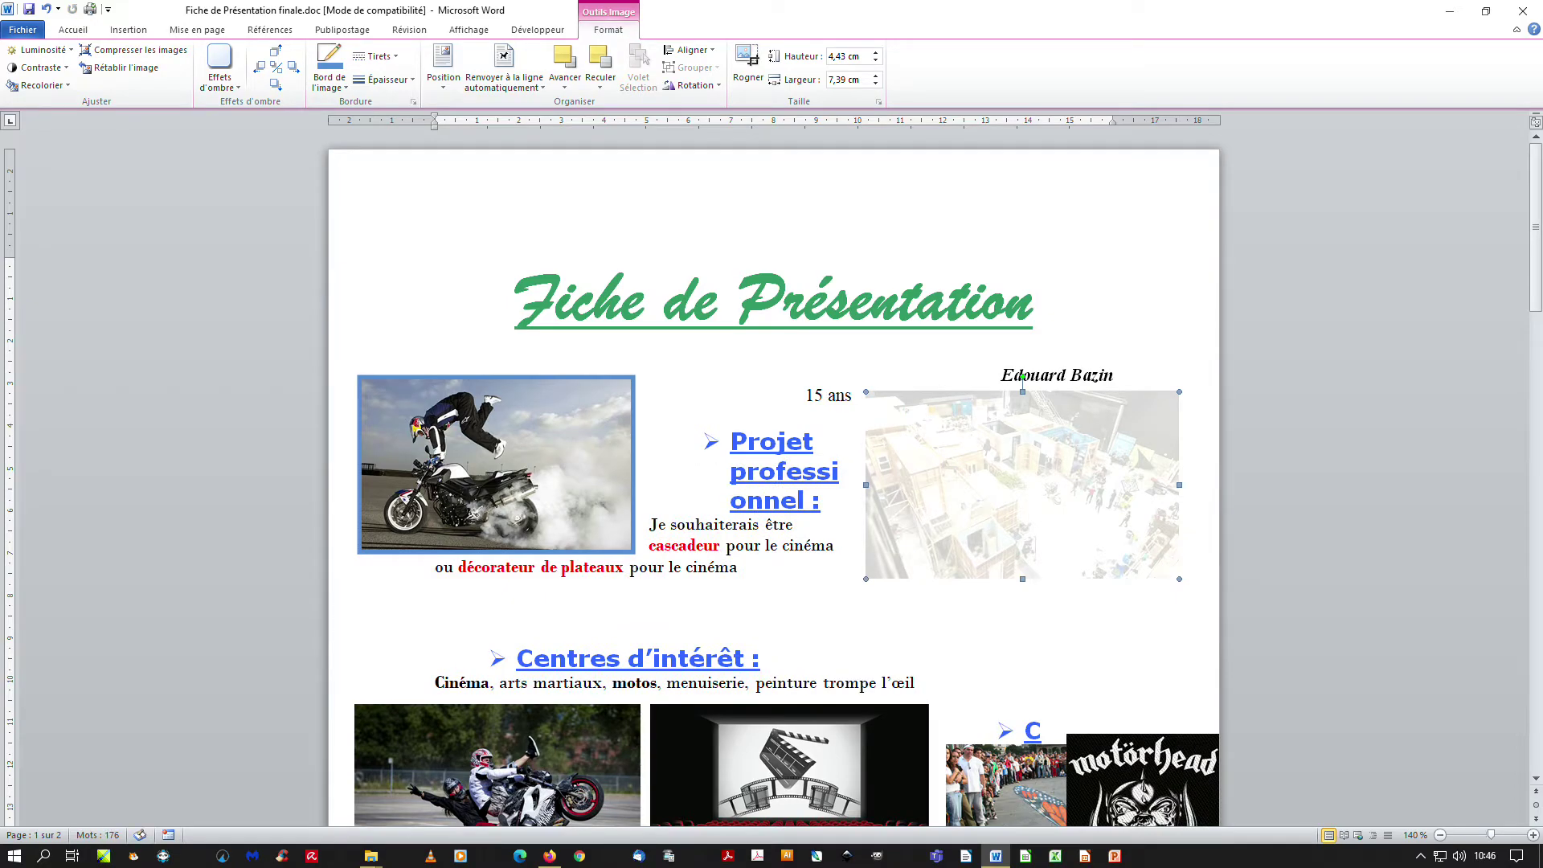
pyautogui.click(540, 82)
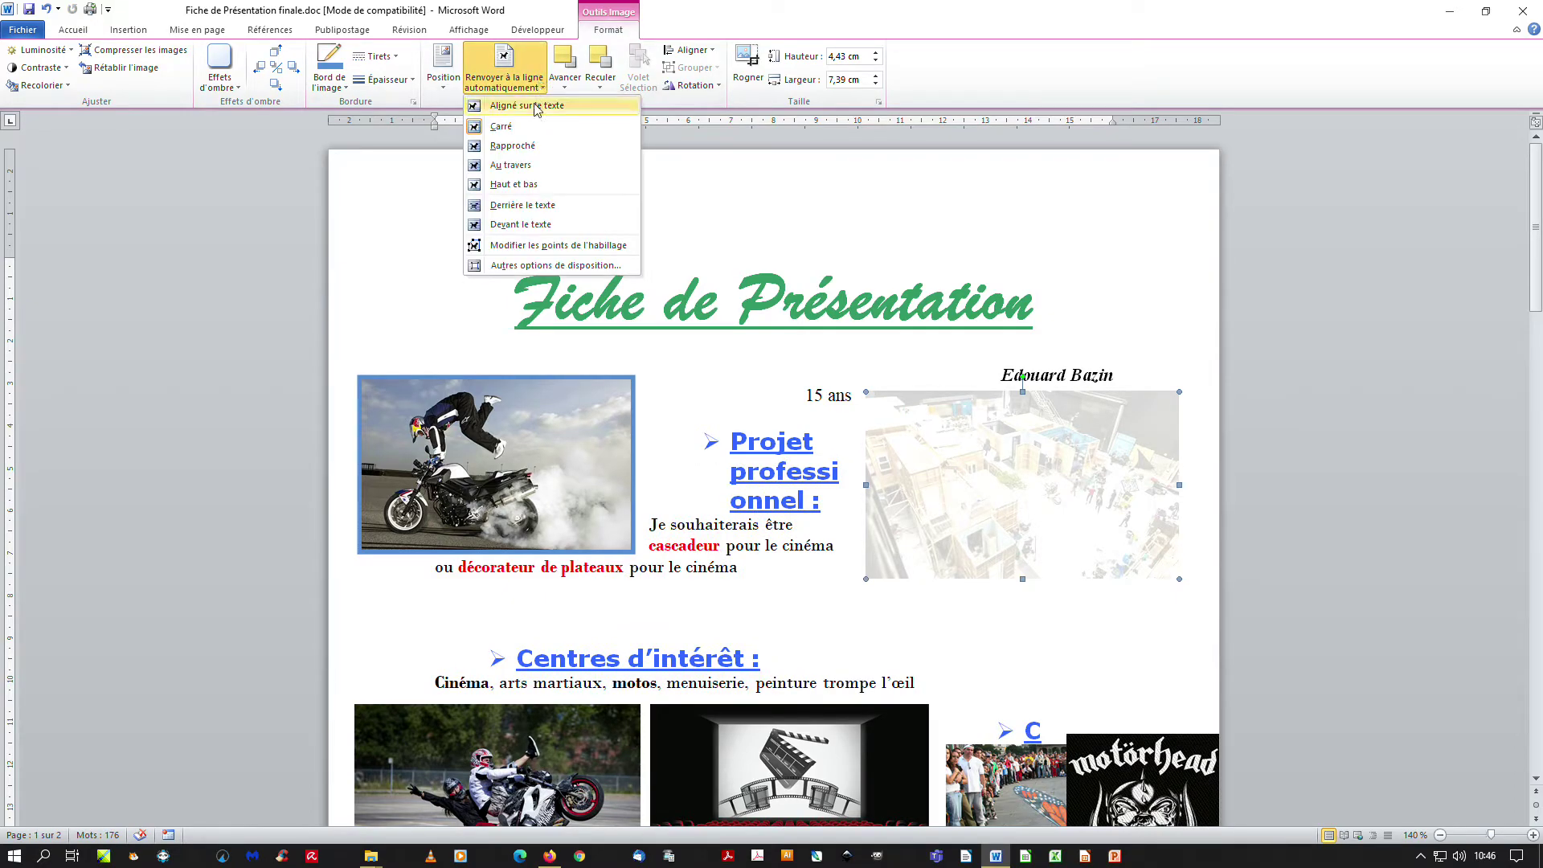
pyautogui.click(537, 207)
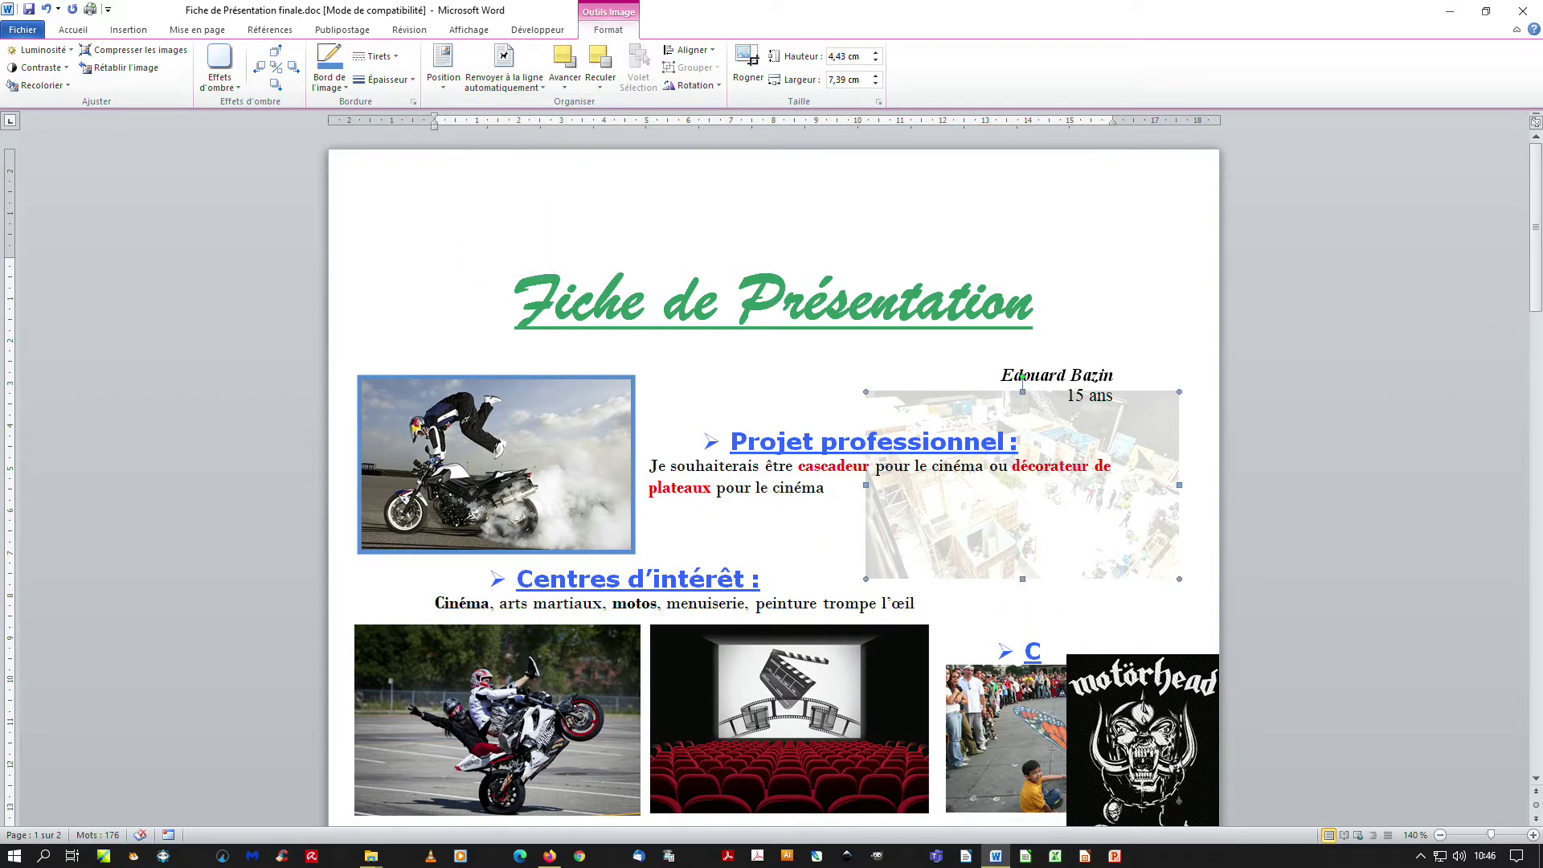
pyautogui.moveTo(1023, 485); pyautogui.dragTo(896, 508)
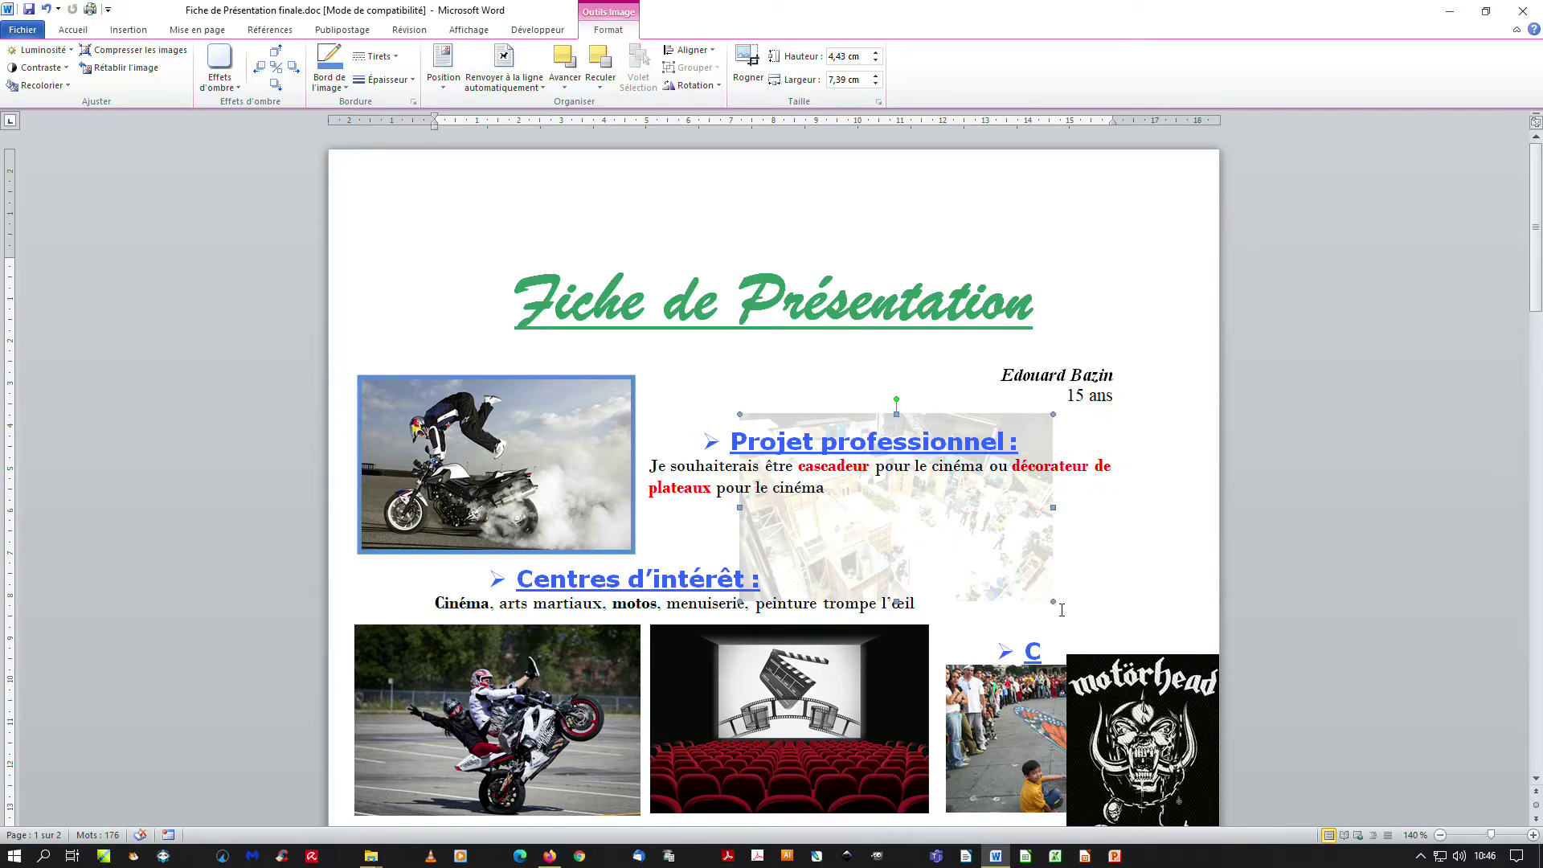
pyautogui.moveTo(1053, 601); pyautogui.dragTo(1158, 664)
pyautogui.moveTo(949, 522)
pyautogui.mouseDown()
pyautogui.moveTo(974, 487)
pyautogui.moveTo(997, 279)
pyautogui.mouseUp()
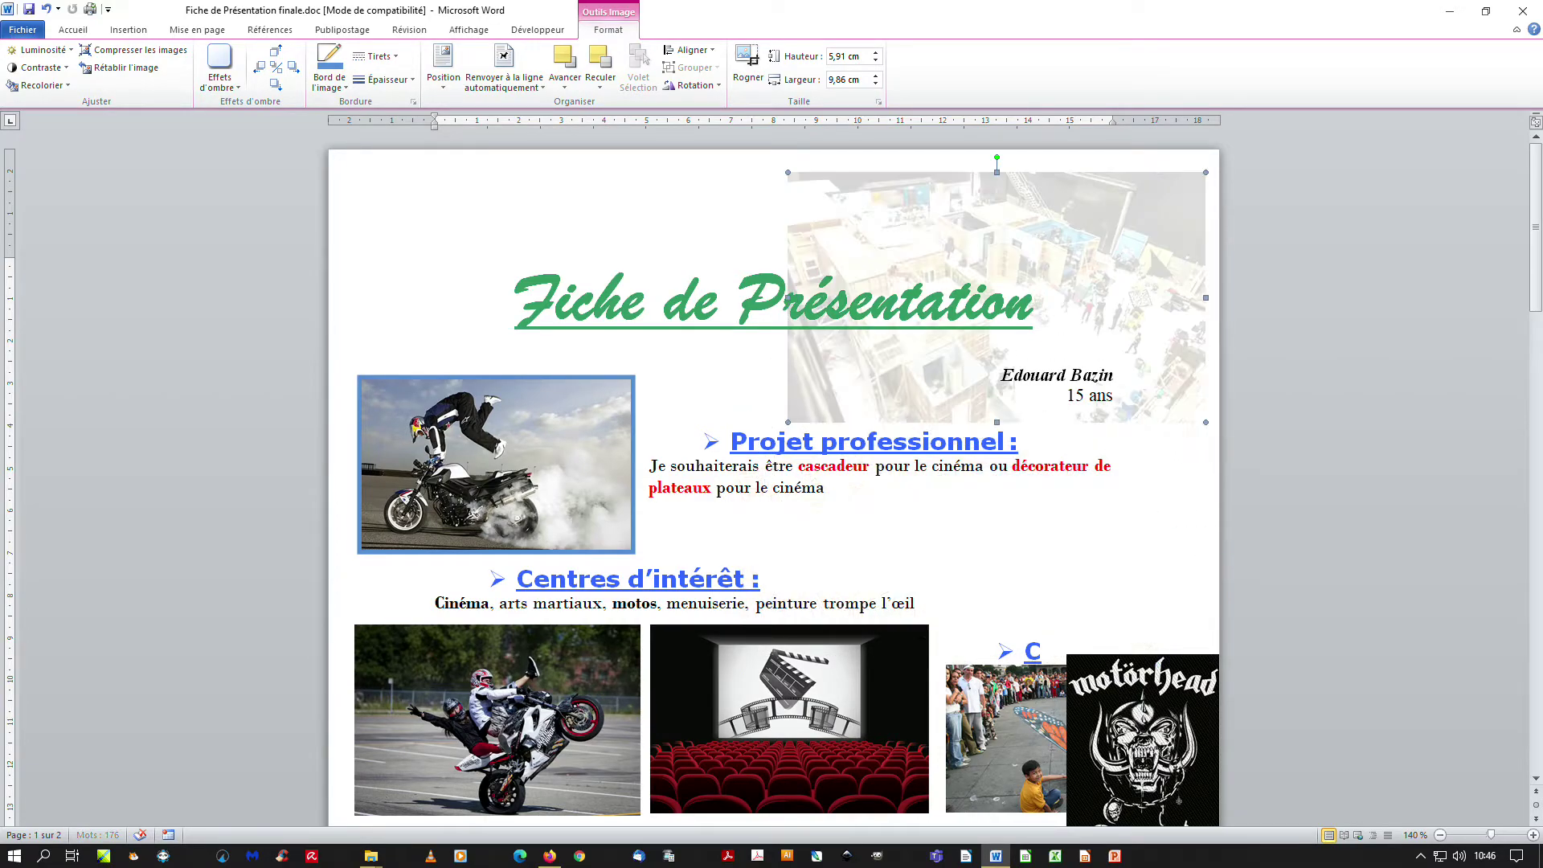
pyautogui.moveTo(788, 422); pyautogui.dragTo(391, 660)
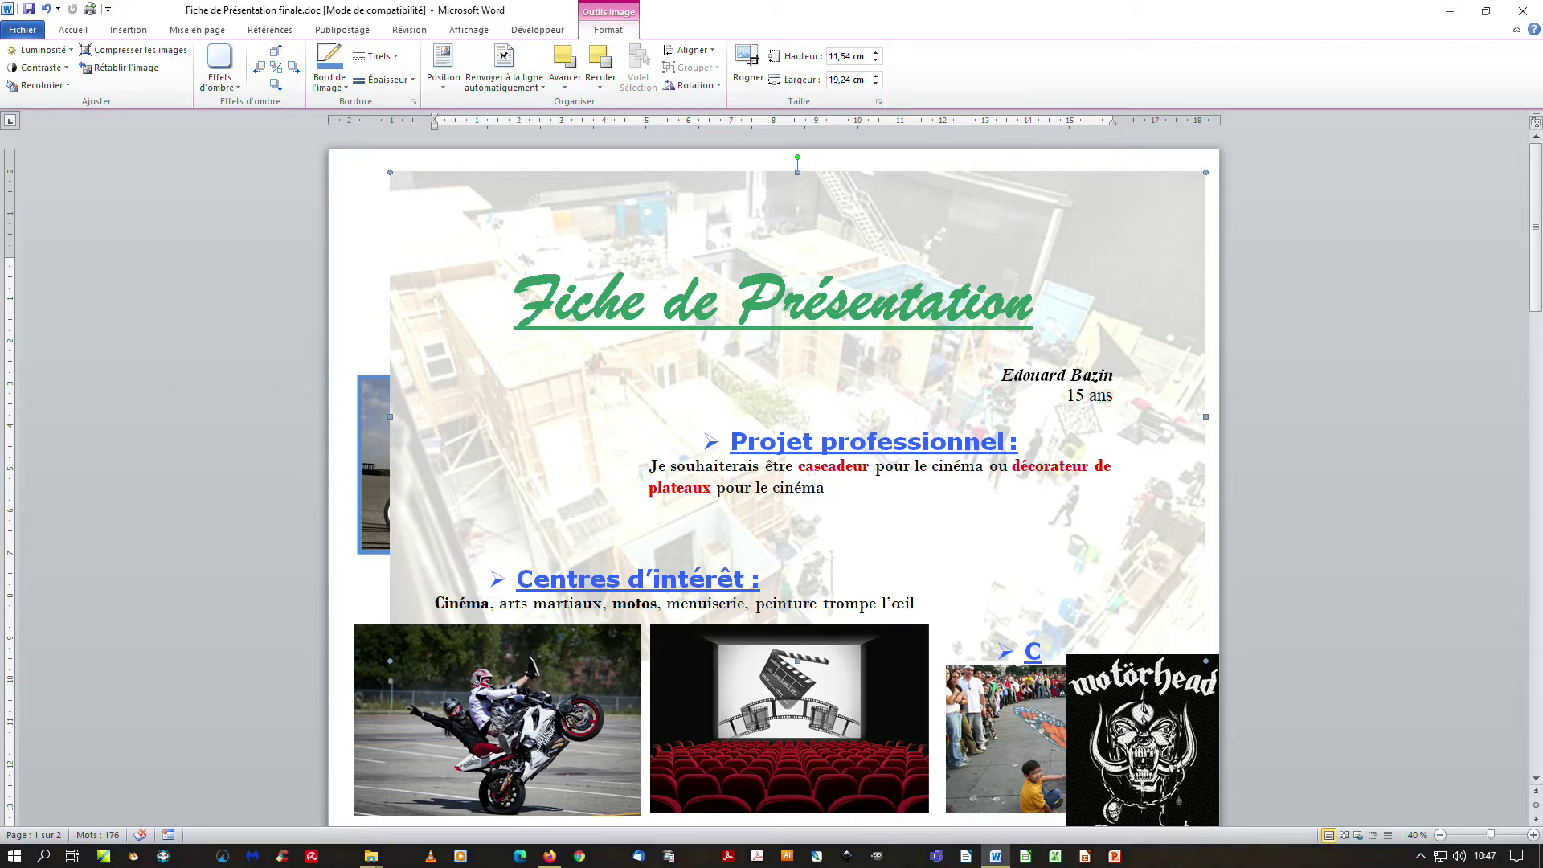
pyautogui.hotkey('ctrl', 'z')
pyautogui.hotkey('ctrl', 'z')
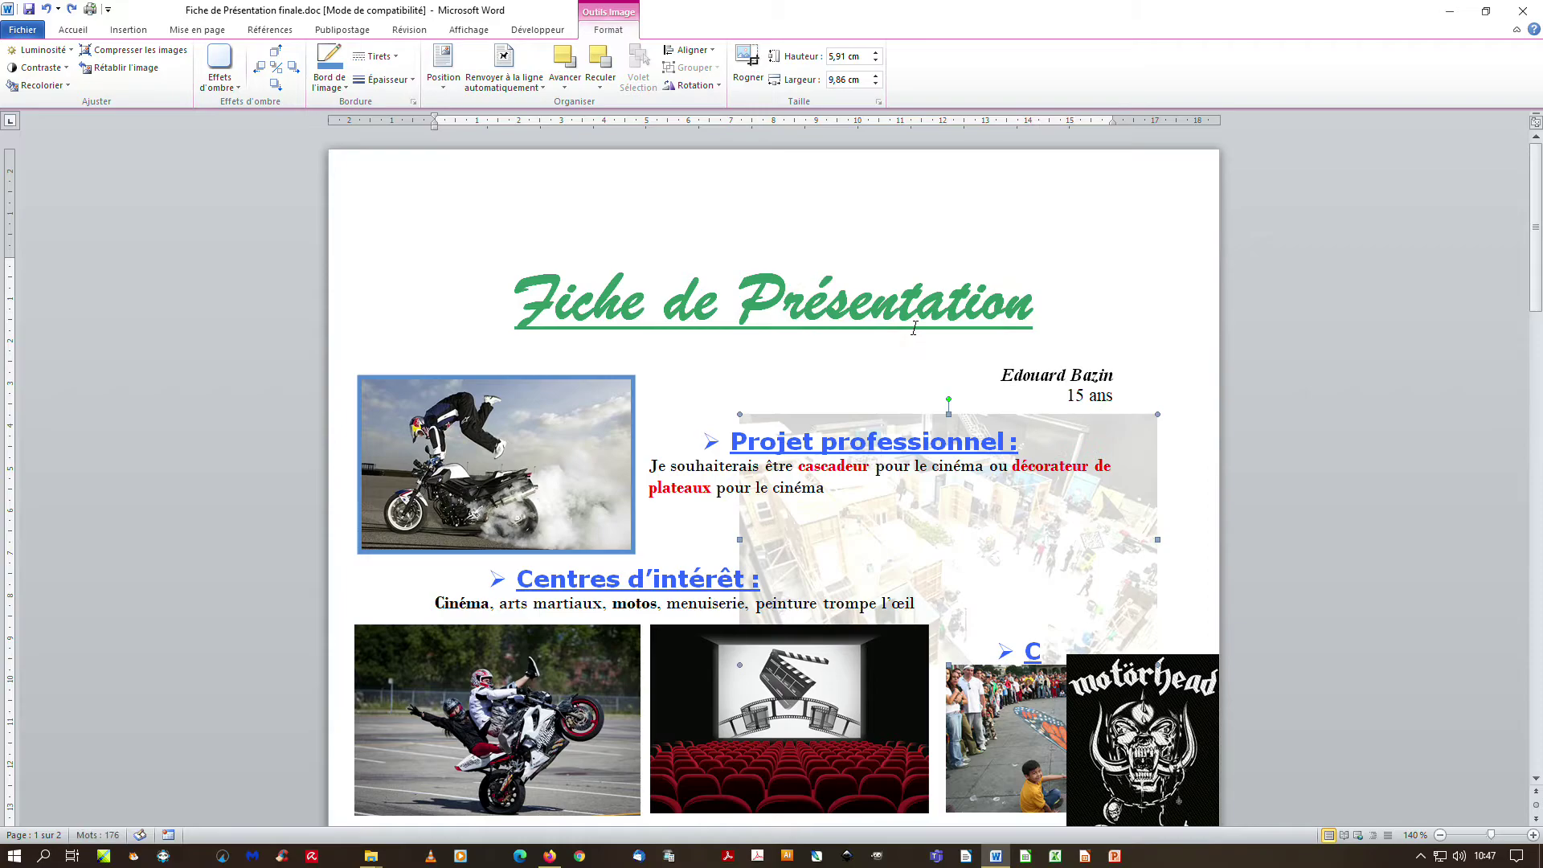
pyautogui.hotkey('ctrl', 'z')
pyautogui.hotkey('ctrl', 'z')
pyautogui.hotkey('ctrl', 'z')
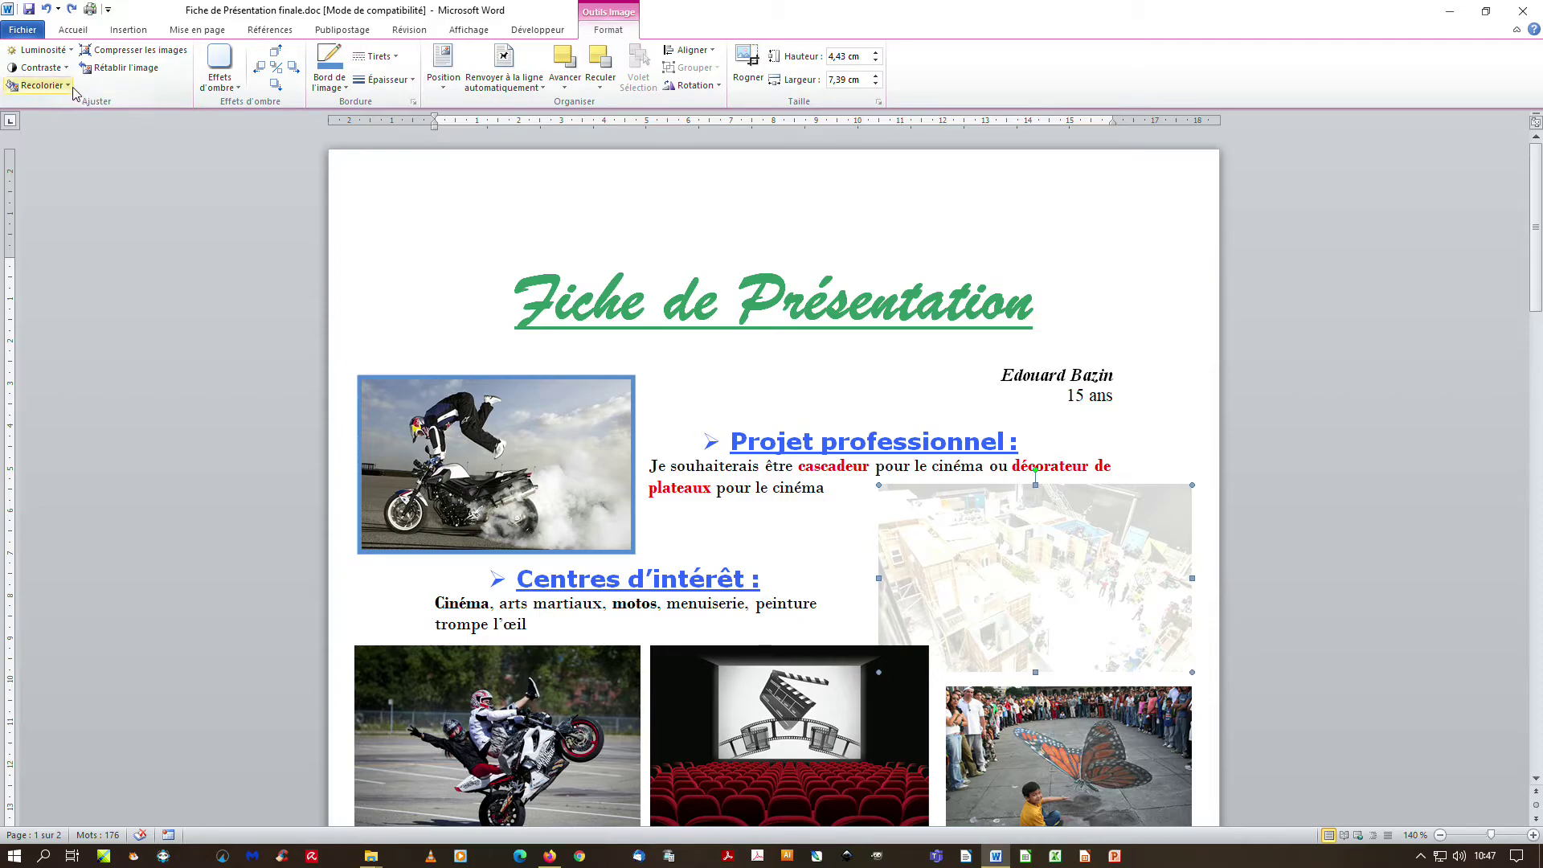
# Restore the film-set photo to full colour with Recolorier Automatique
pyautogui.click(49, 85)
pyautogui.click(57, 105)
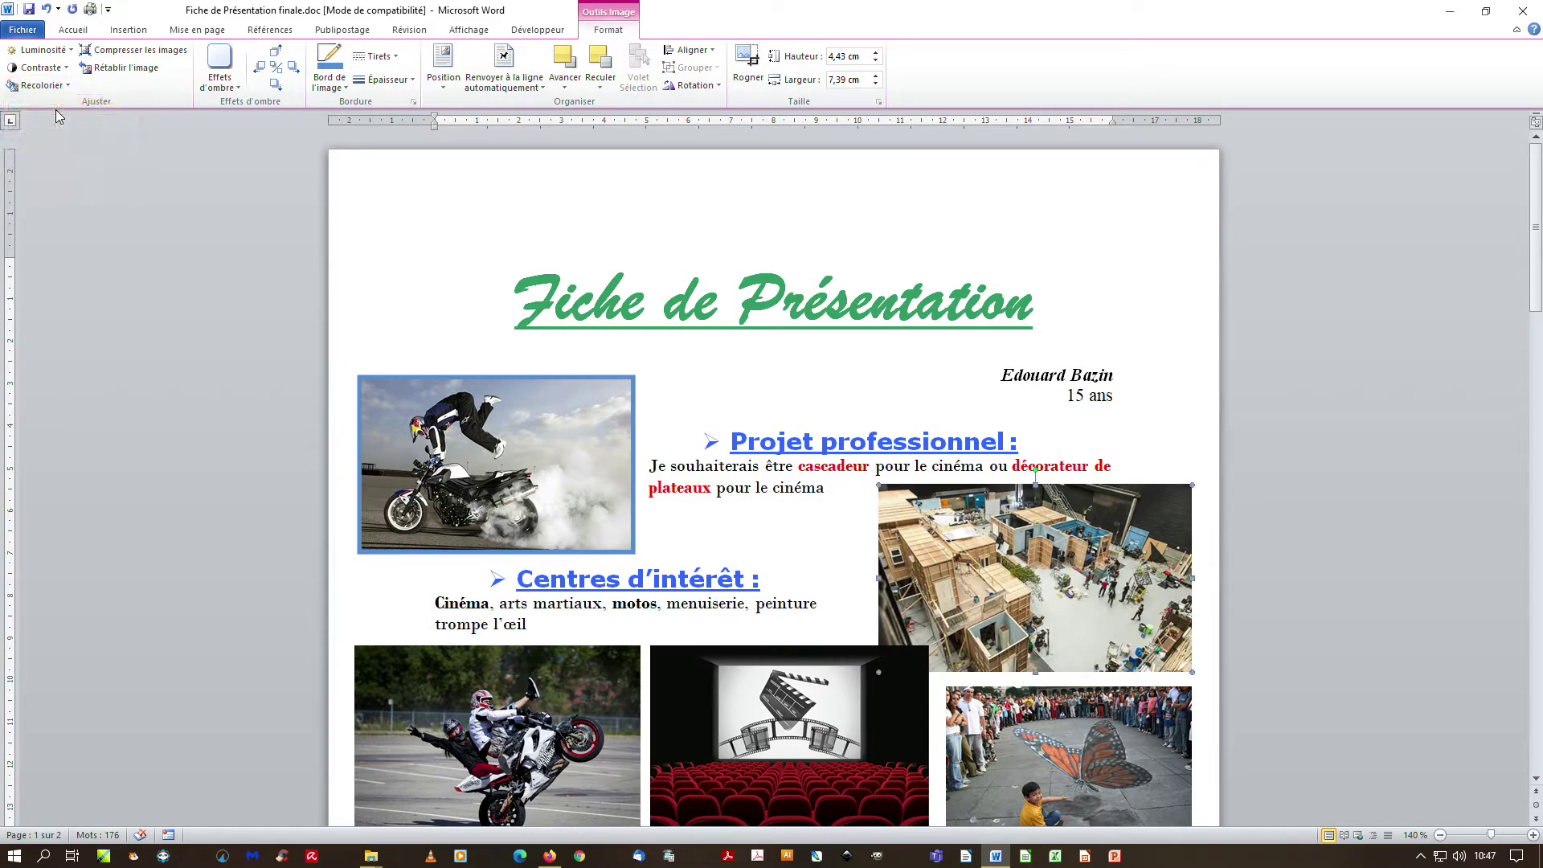
pyautogui.click(777, 541)
# Move the YouTube logo further left beneath the gaming paragraph
pyautogui.scroll(-5, 852, 456)
pyautogui.scroll(-3, 852, 456)
pyautogui.scroll(-2, 852, 456)
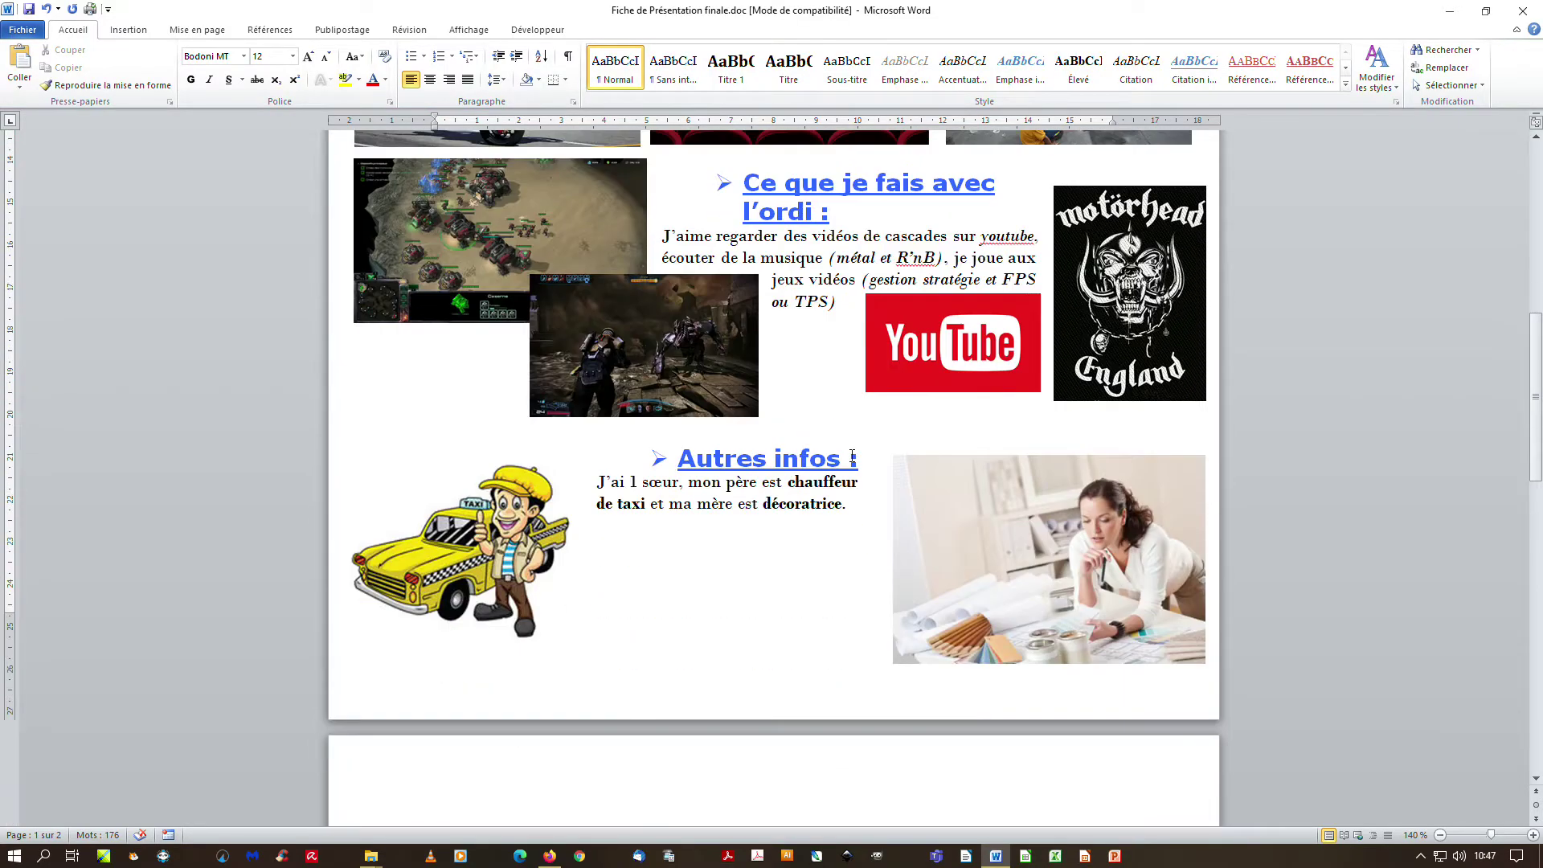
pyautogui.scroll(1, 967, 479)
pyautogui.moveTo(908, 354); pyautogui.dragTo(841, 384)
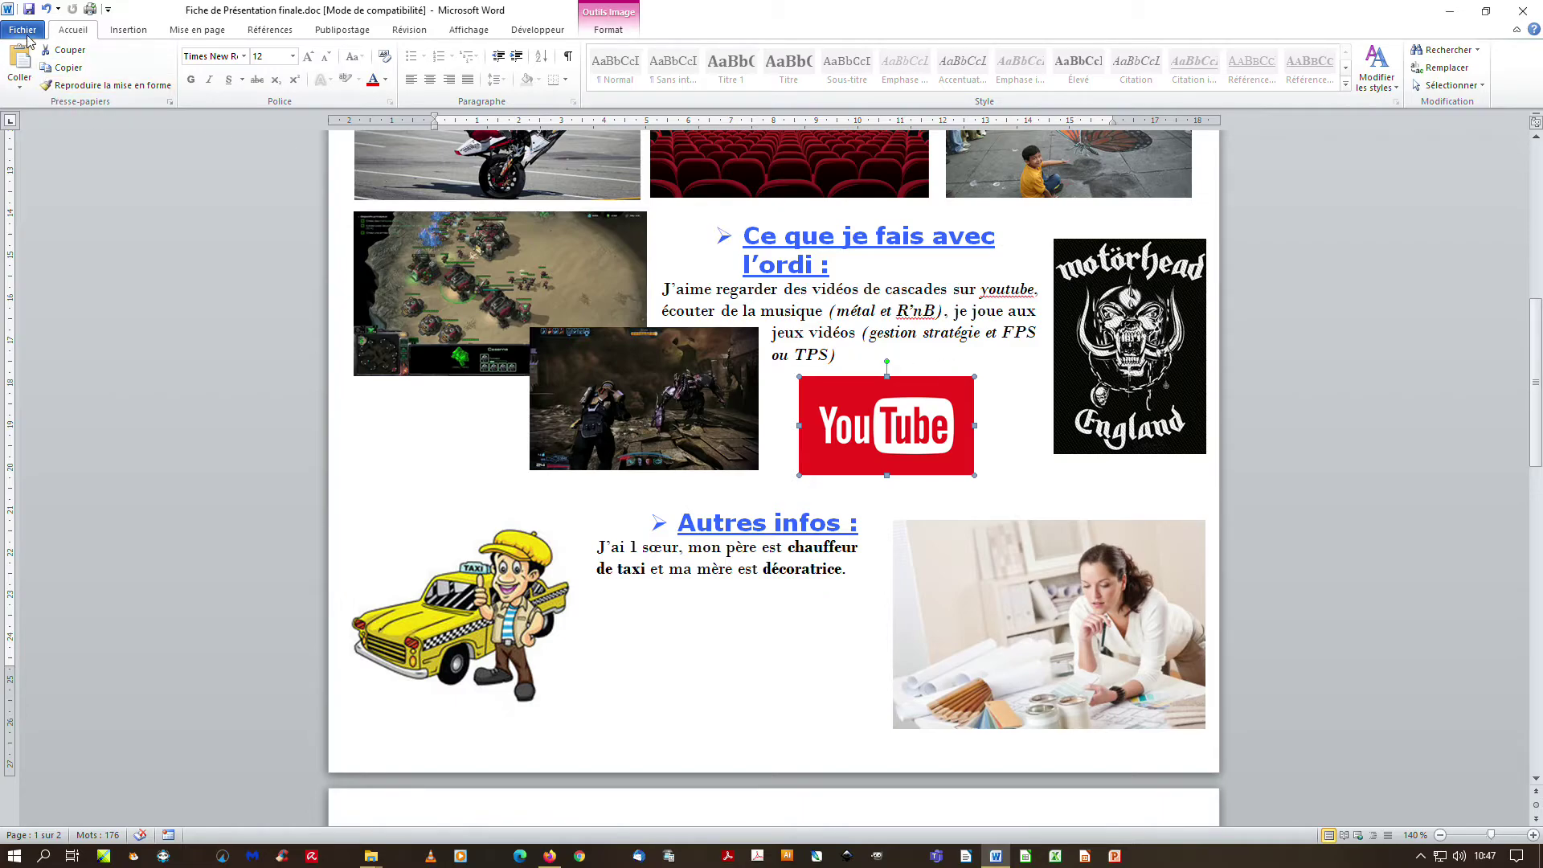
pyautogui.click(608, 32)
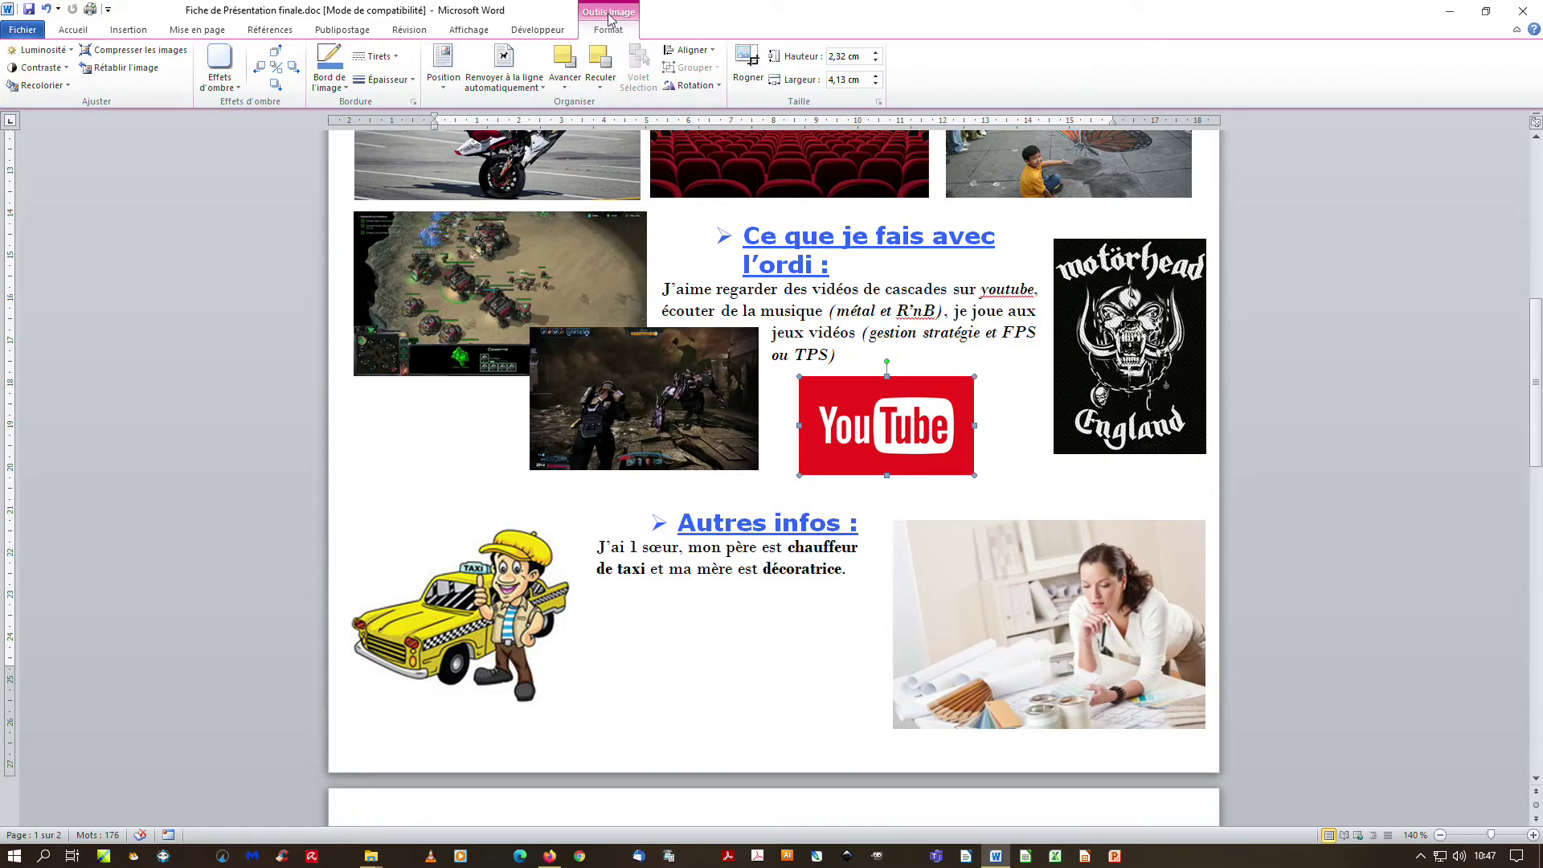
pyautogui.click(64, 87)
pyautogui.click(75, 183)
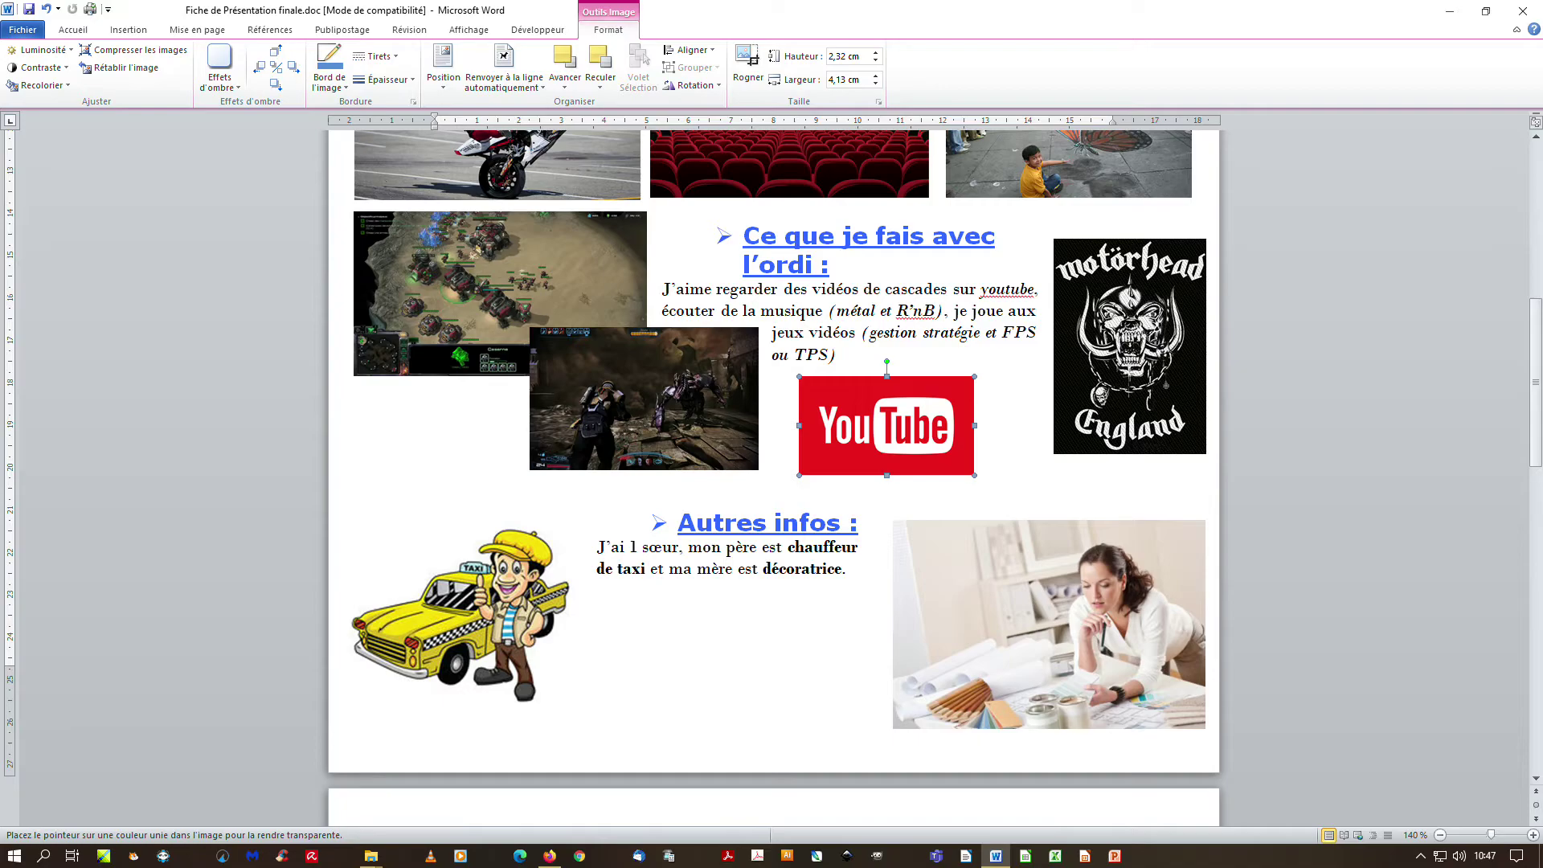
pyautogui.click(811, 402)
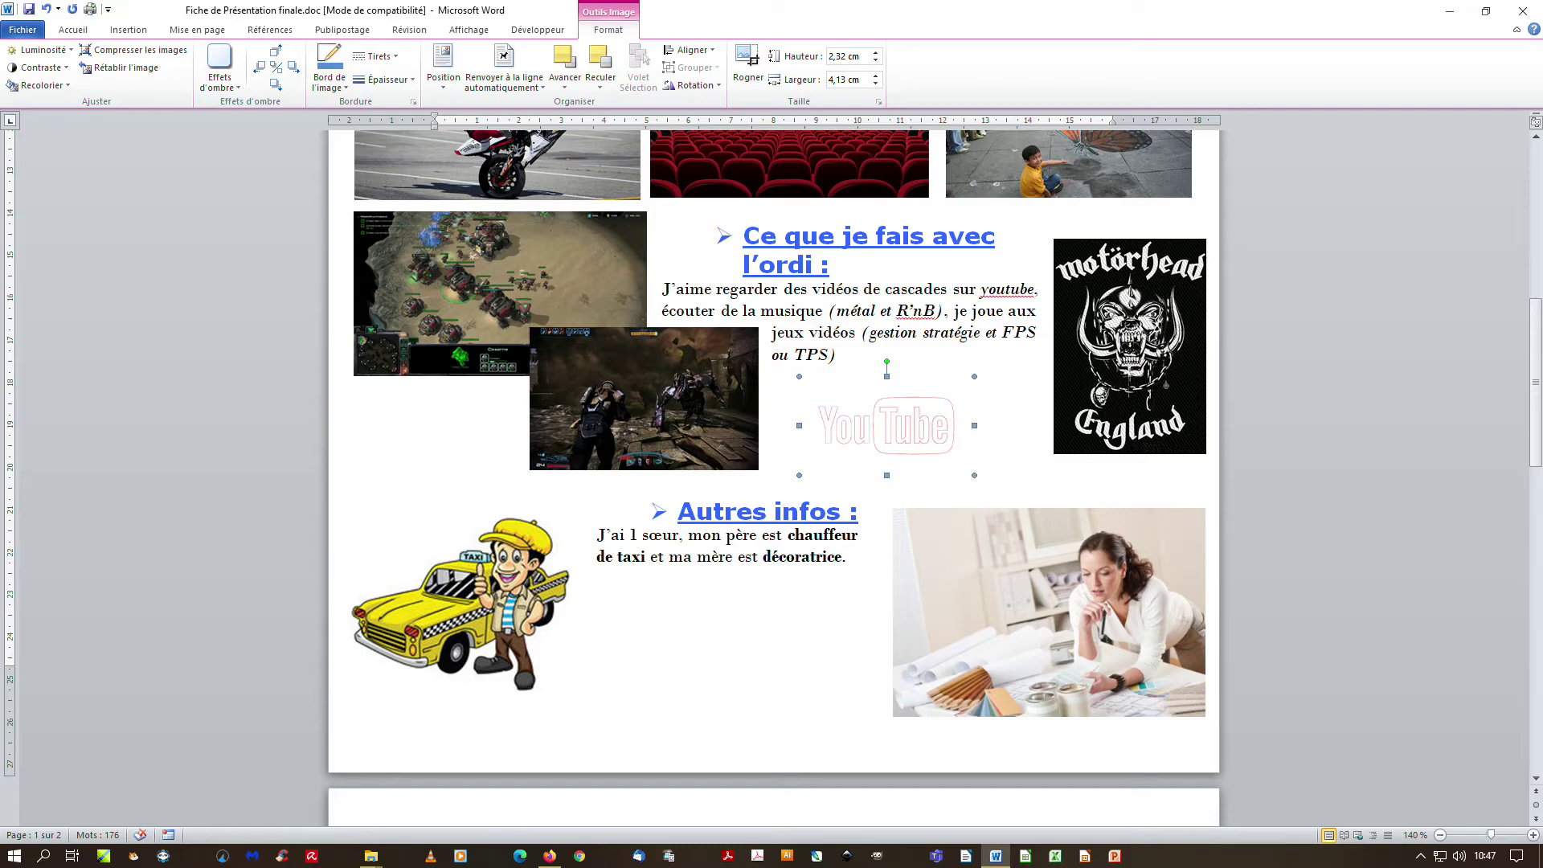
pyautogui.hotkey('ctrl', 'z')
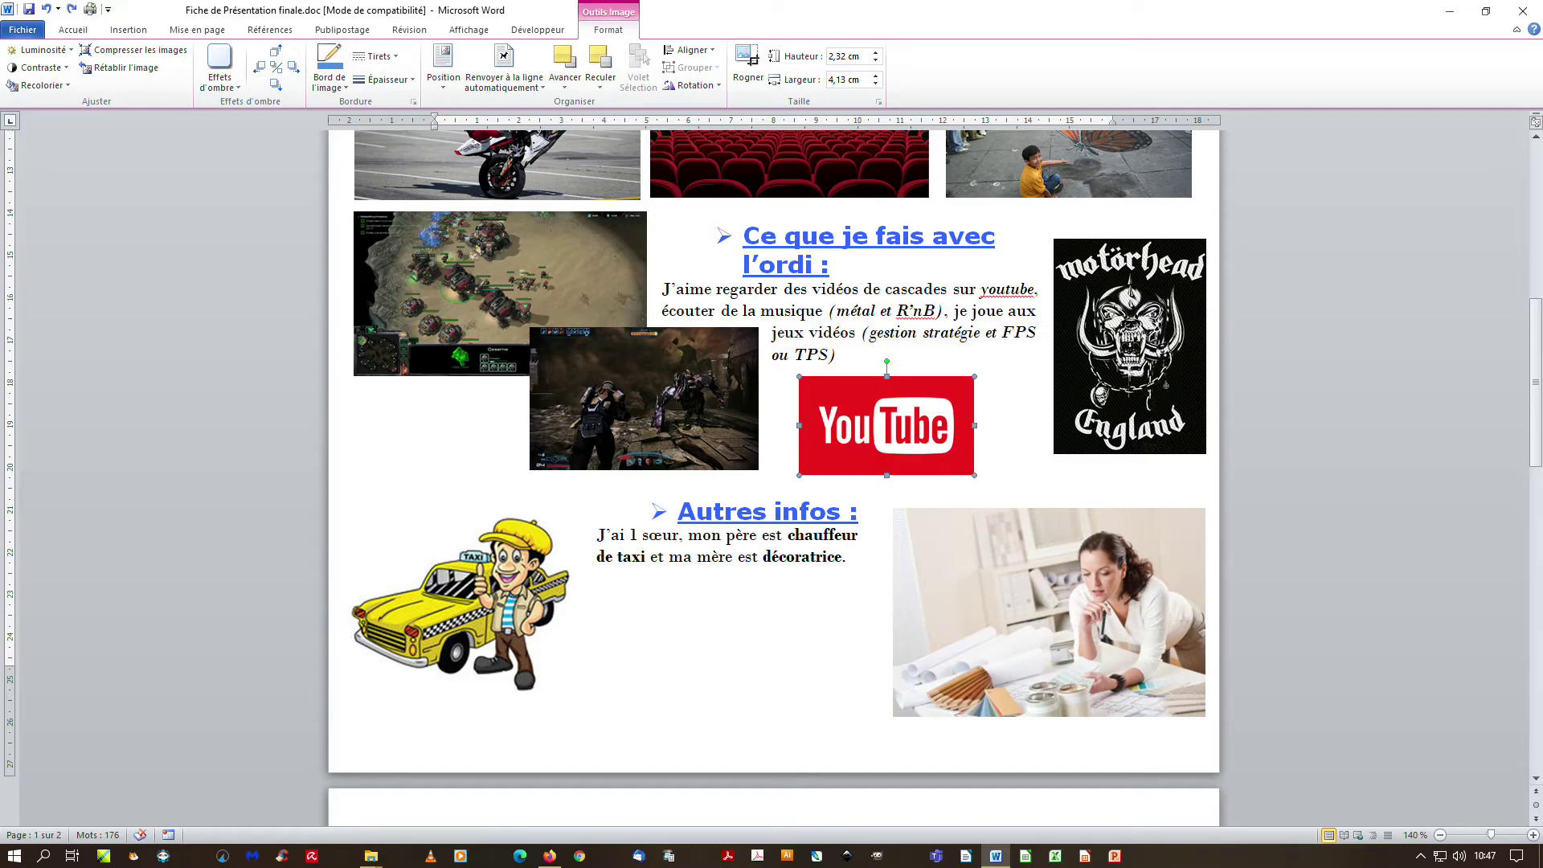
pyautogui.click(462, 603)
pyautogui.click(40, 85)
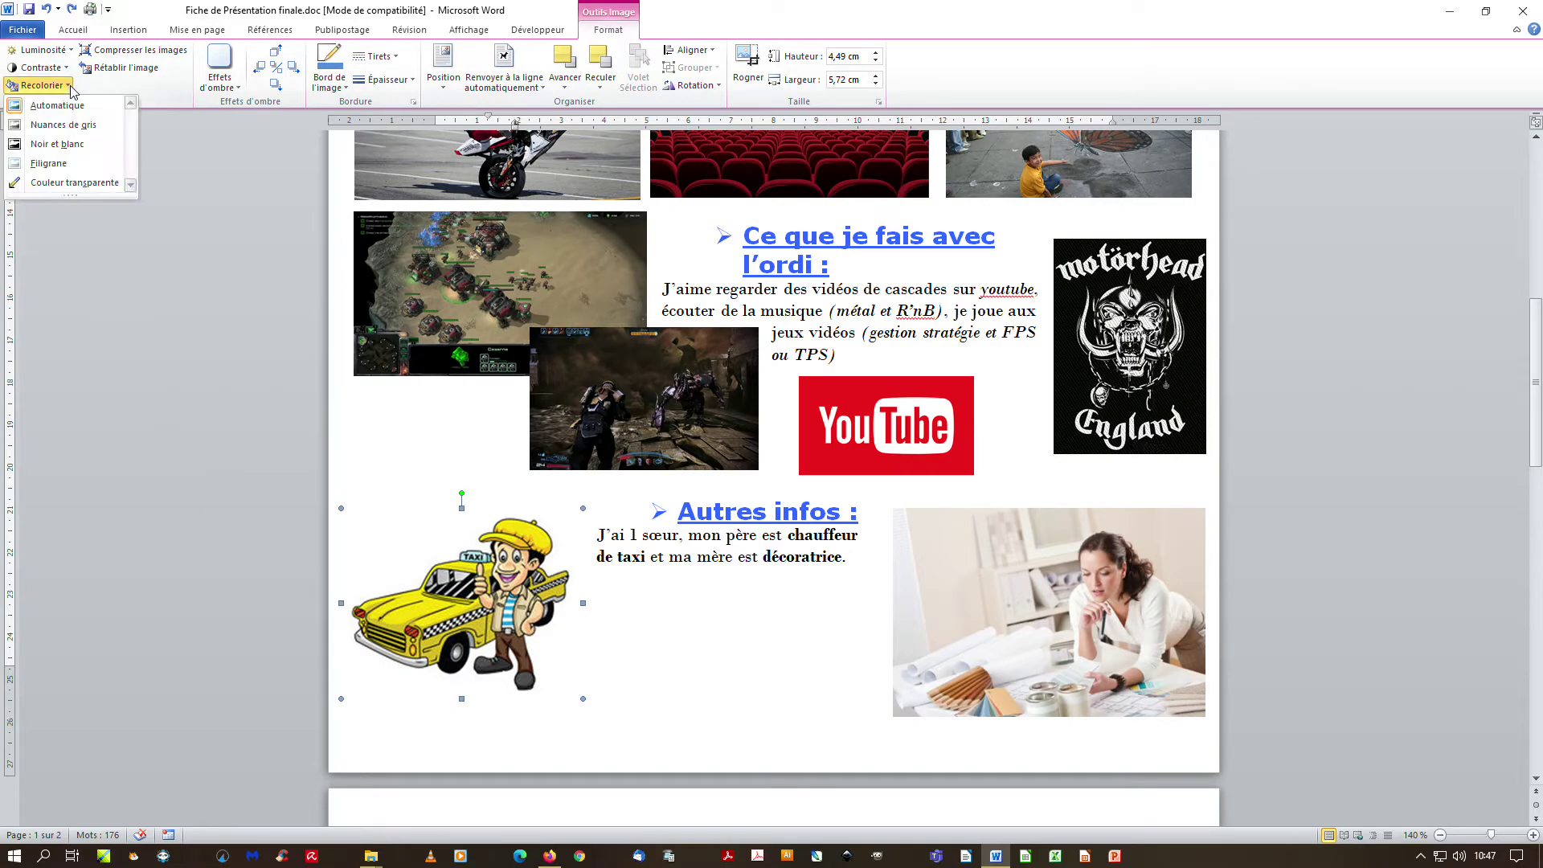
pyautogui.click(51, 183)
pyautogui.press('Escape')
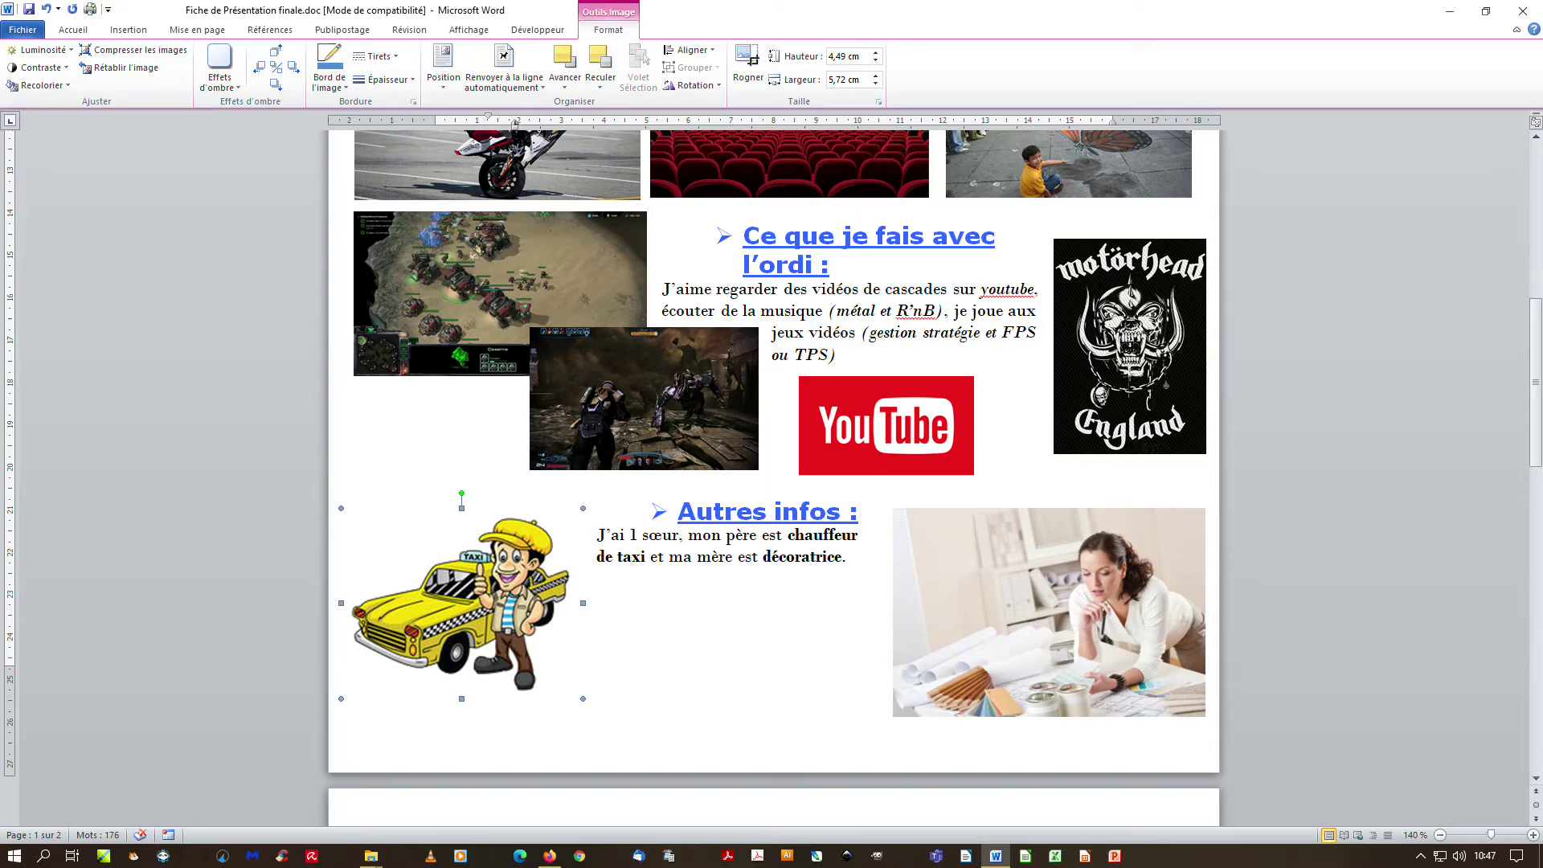
pyautogui.press('Tab')
pyautogui.click(50, 87)
pyautogui.click(50, 181)
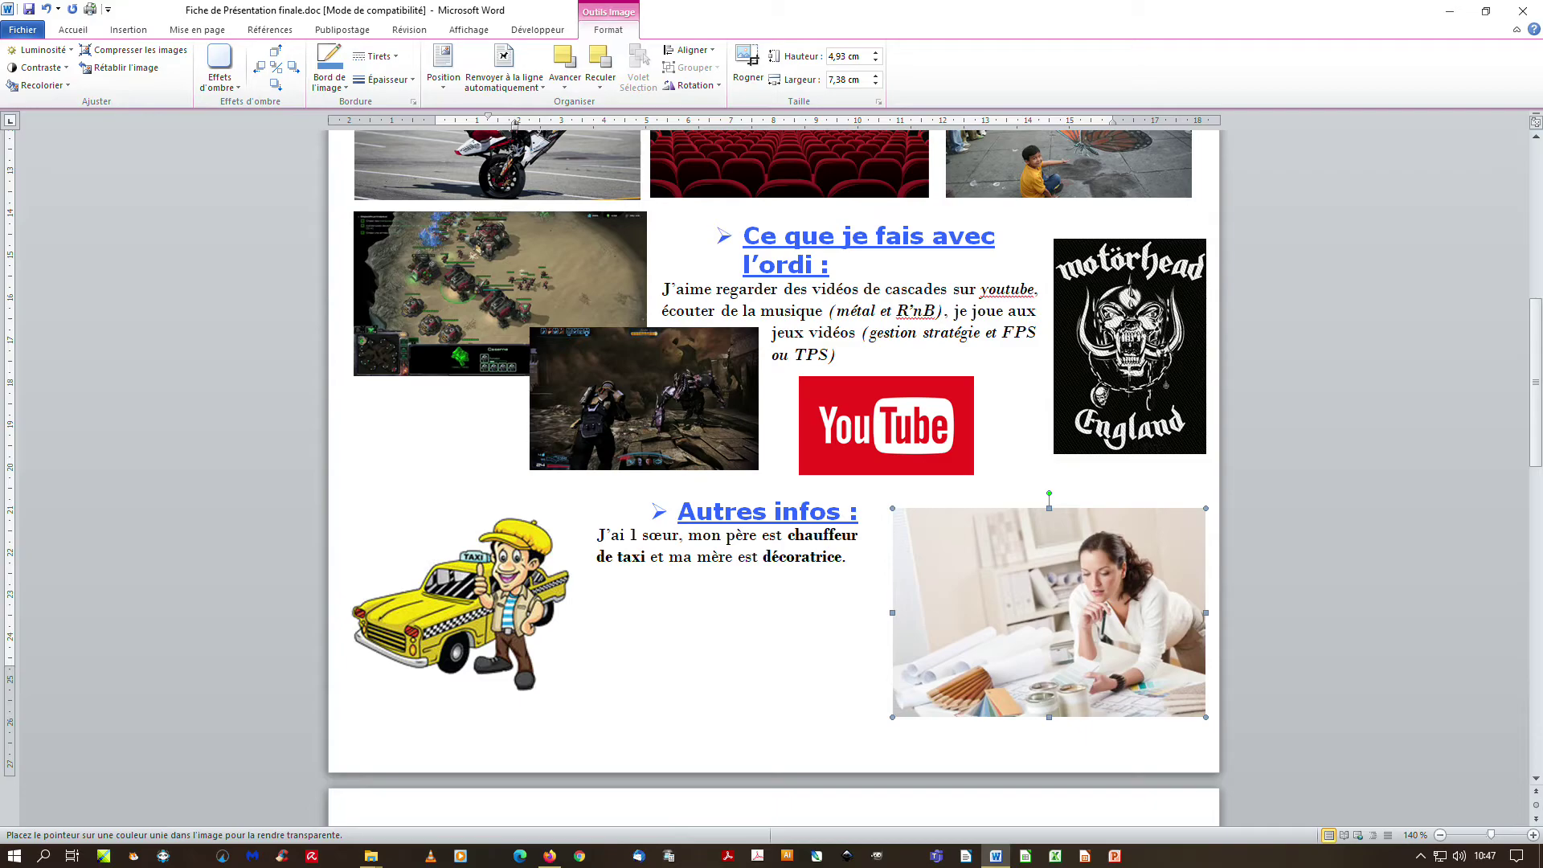
pyautogui.click(948, 643)
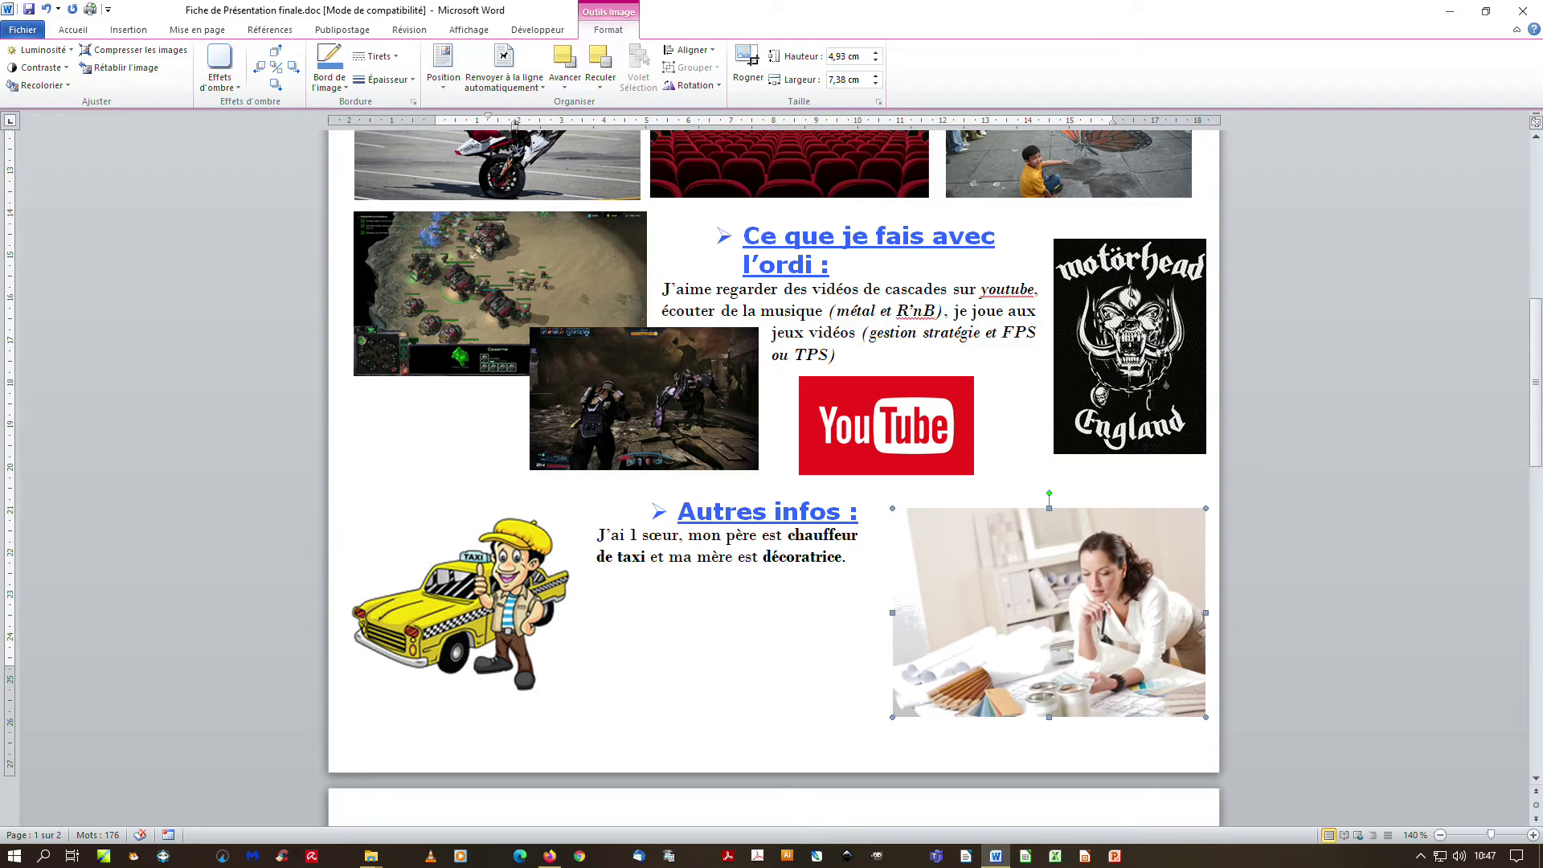
pyautogui.click(69, 85)
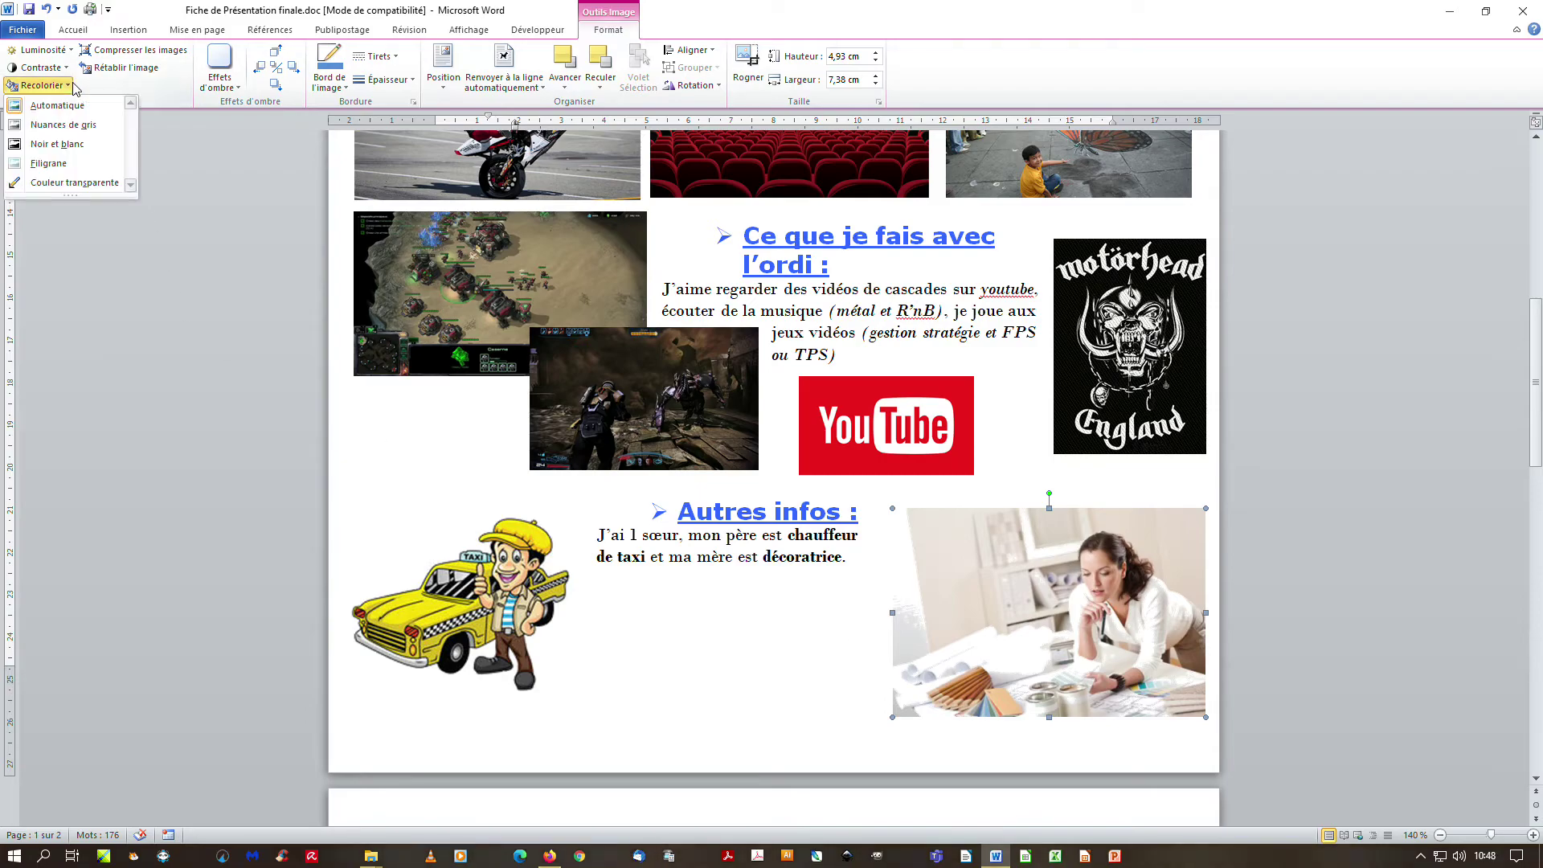
pyautogui.click(60, 185)
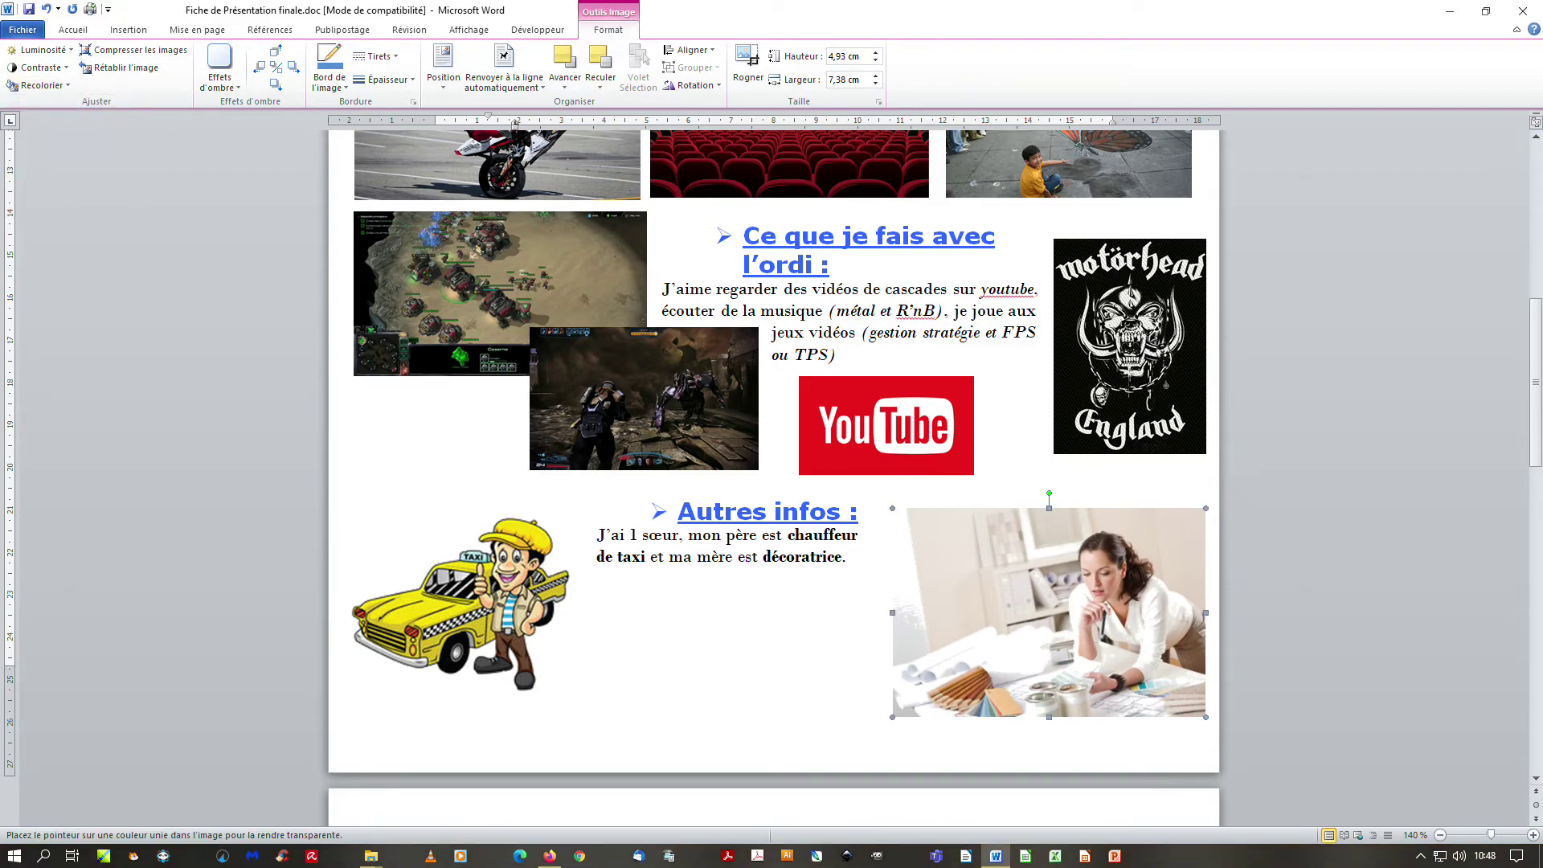
pyautogui.click(933, 562)
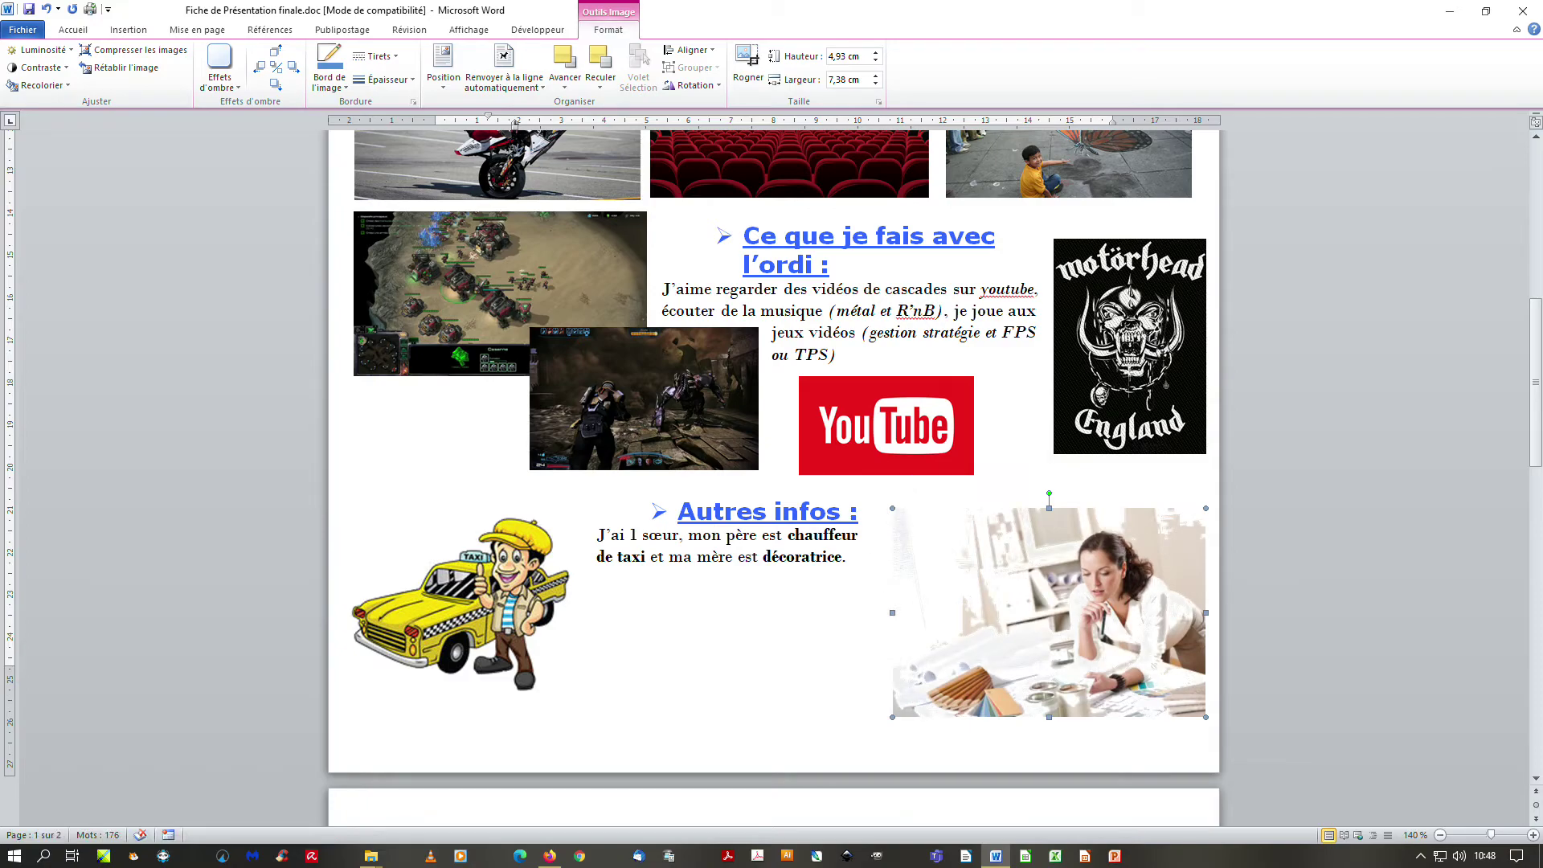
pyautogui.click(64, 86)
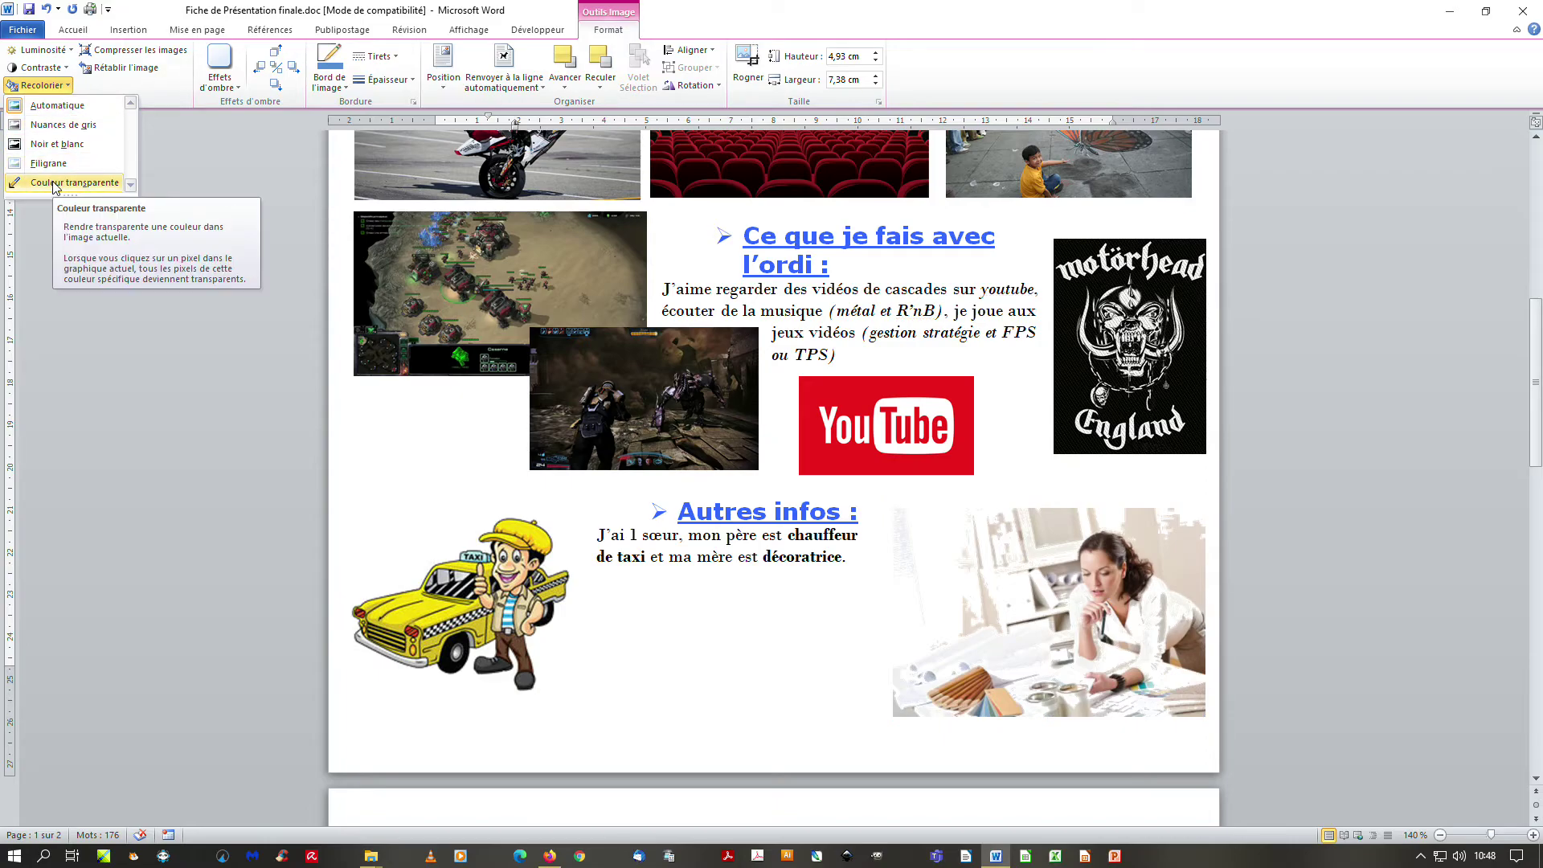
pyautogui.click(871, 568)
pyautogui.hotkey('ctrl', 'z')
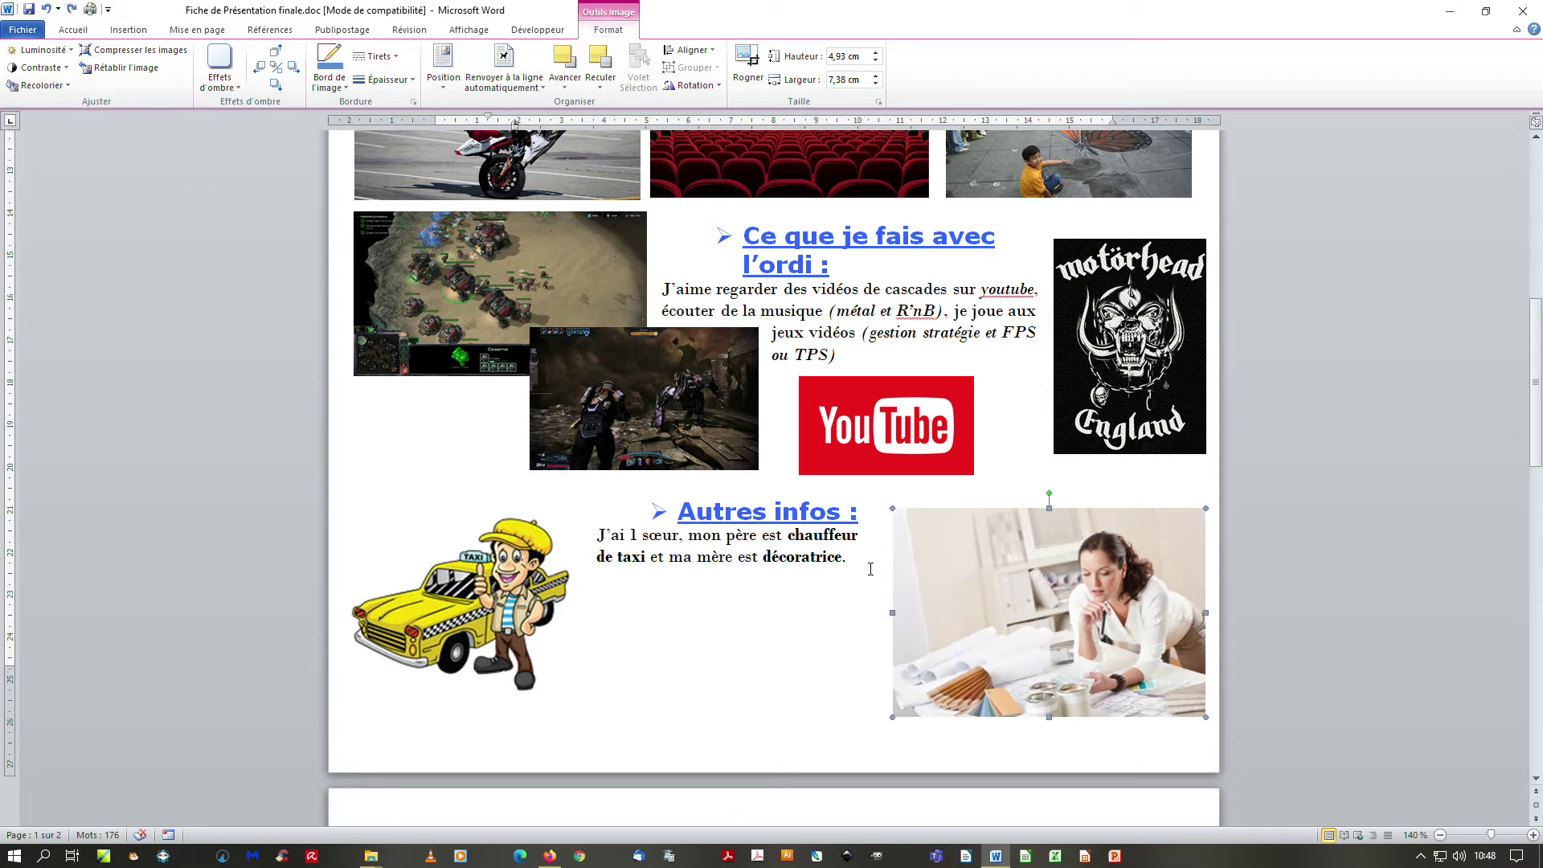
pyautogui.click(137, 71)
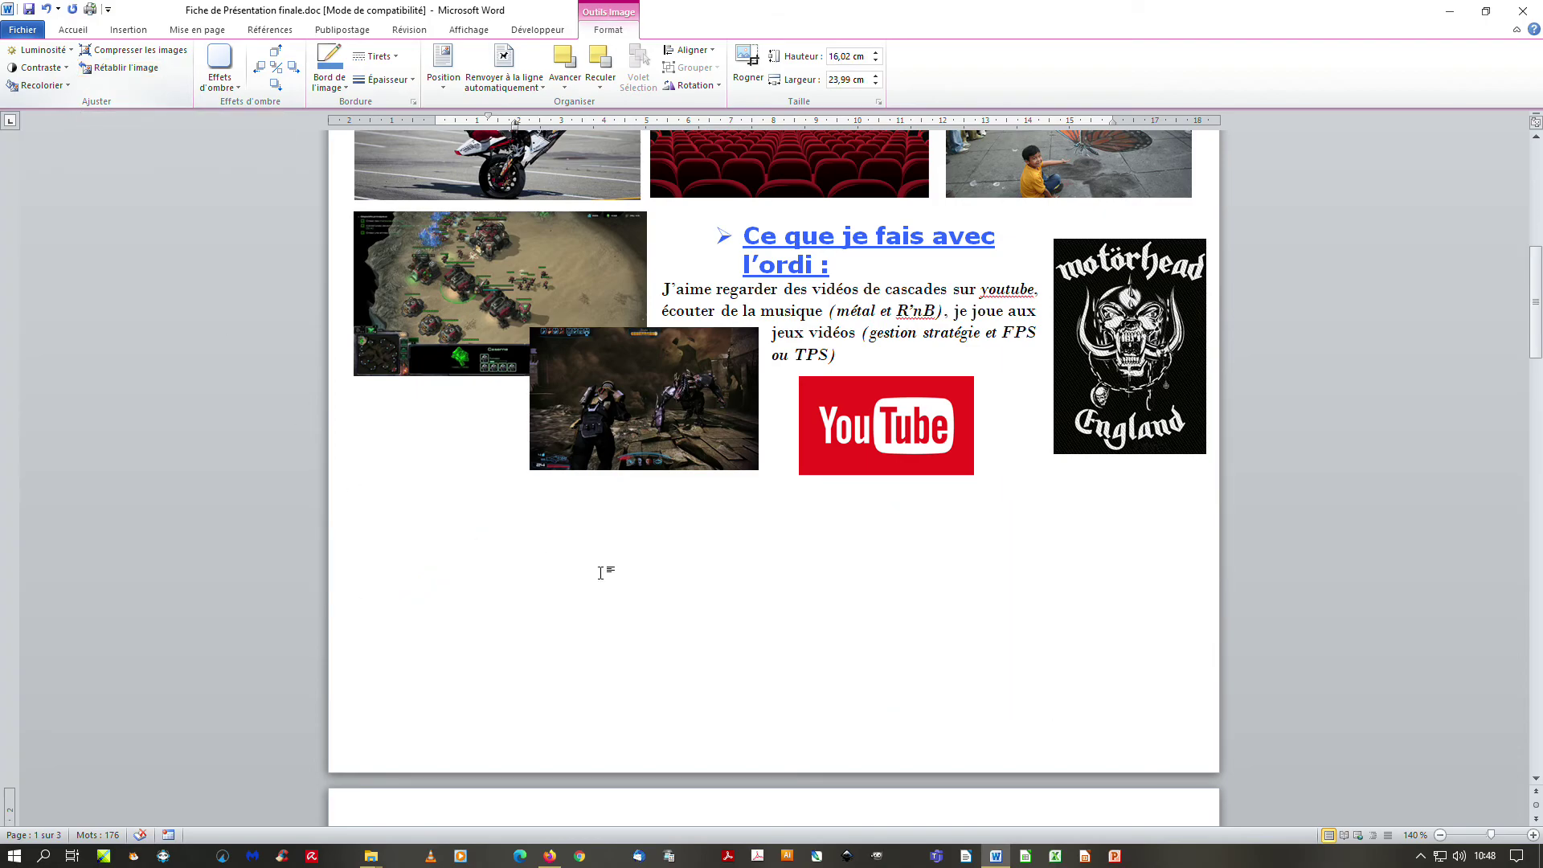
pyautogui.scroll(-5, 951, 458)
pyautogui.scroll(-4, 962, 478)
pyautogui.scroll(-4, 962, 478)
pyautogui.scroll(-2, 962, 478)
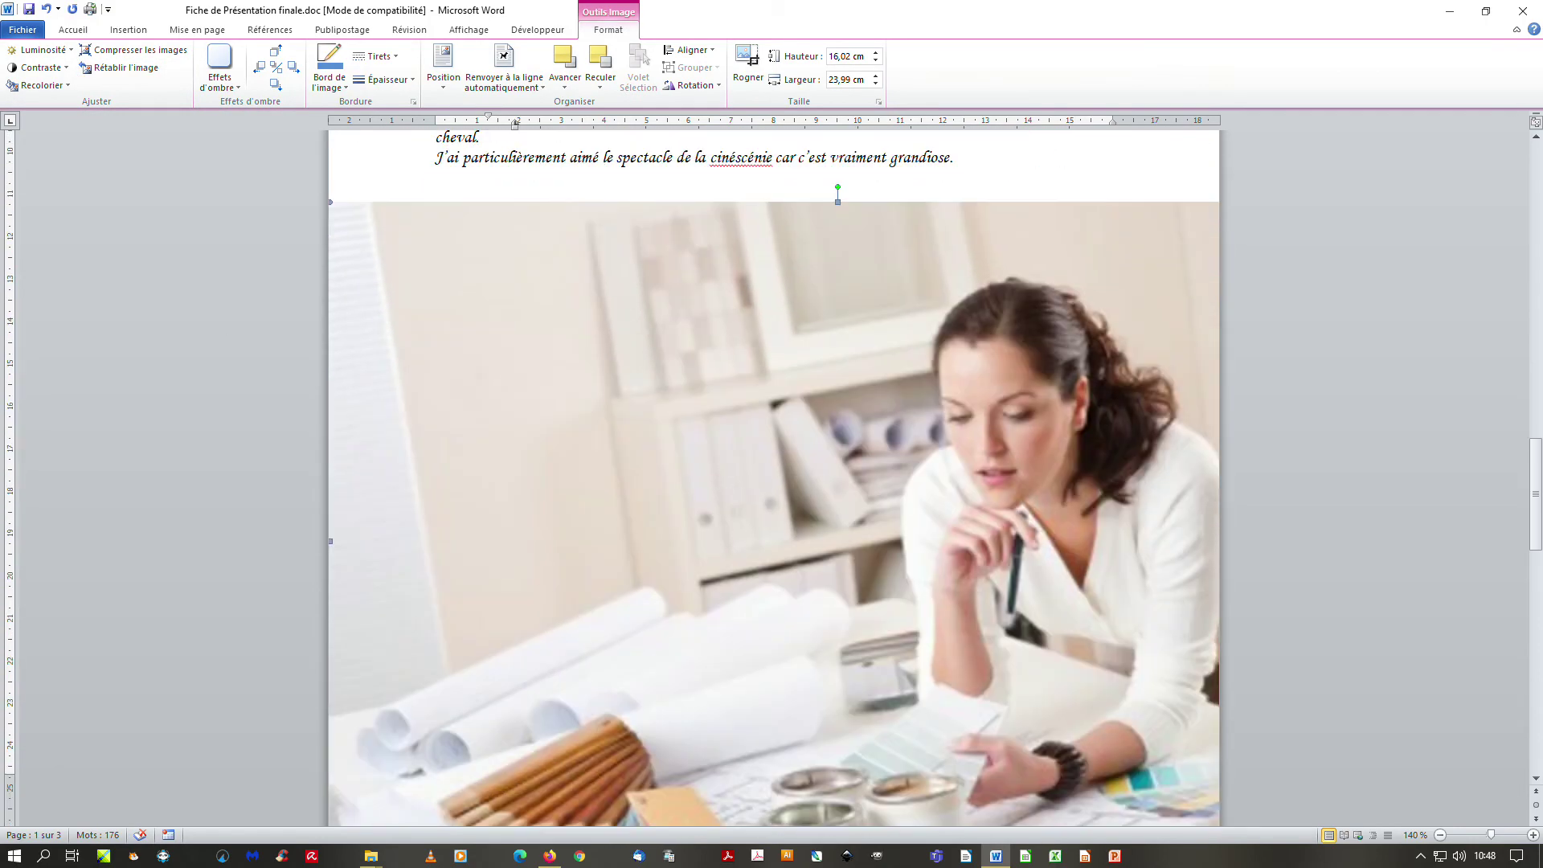
pyautogui.hotkey('ctrl', 'z')
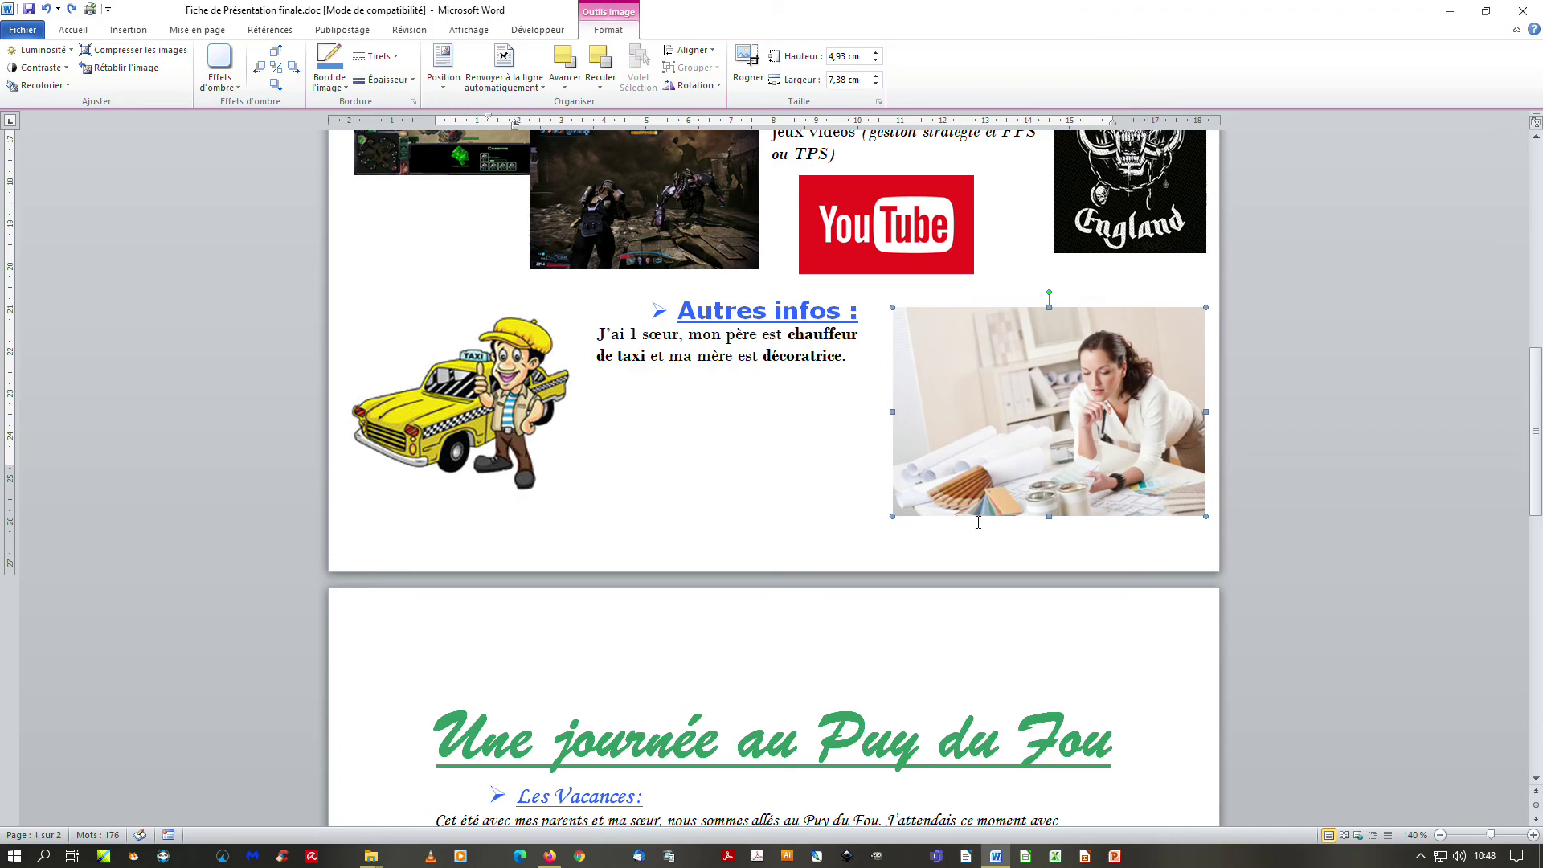
pyautogui.scroll(1, 979, 533)
pyautogui.scroll(3, 980, 534)
pyautogui.scroll(2, 979, 533)
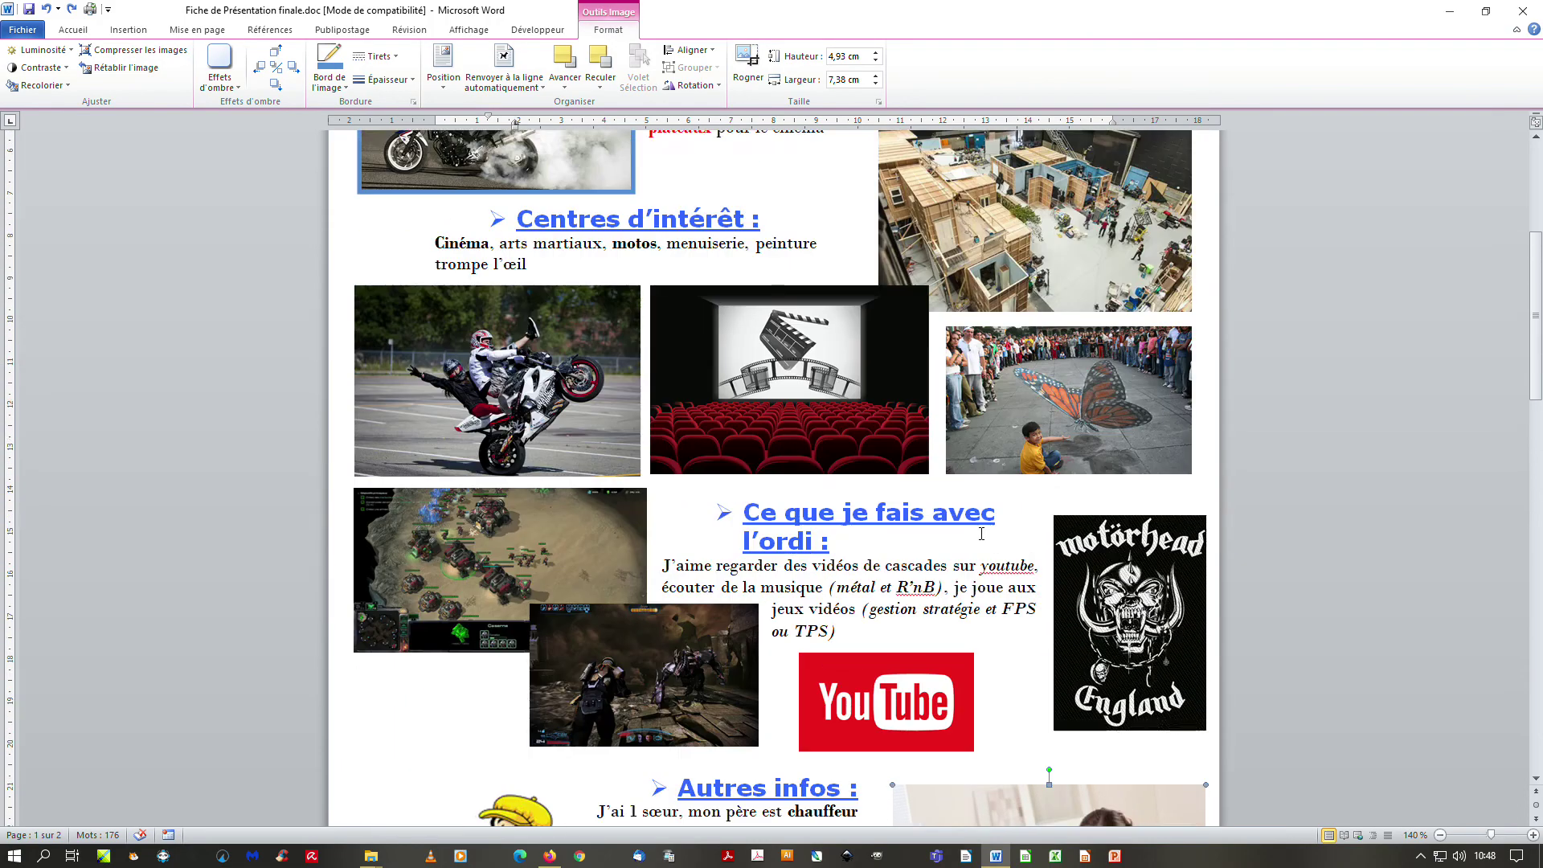
pyautogui.scroll(1, 980, 534)
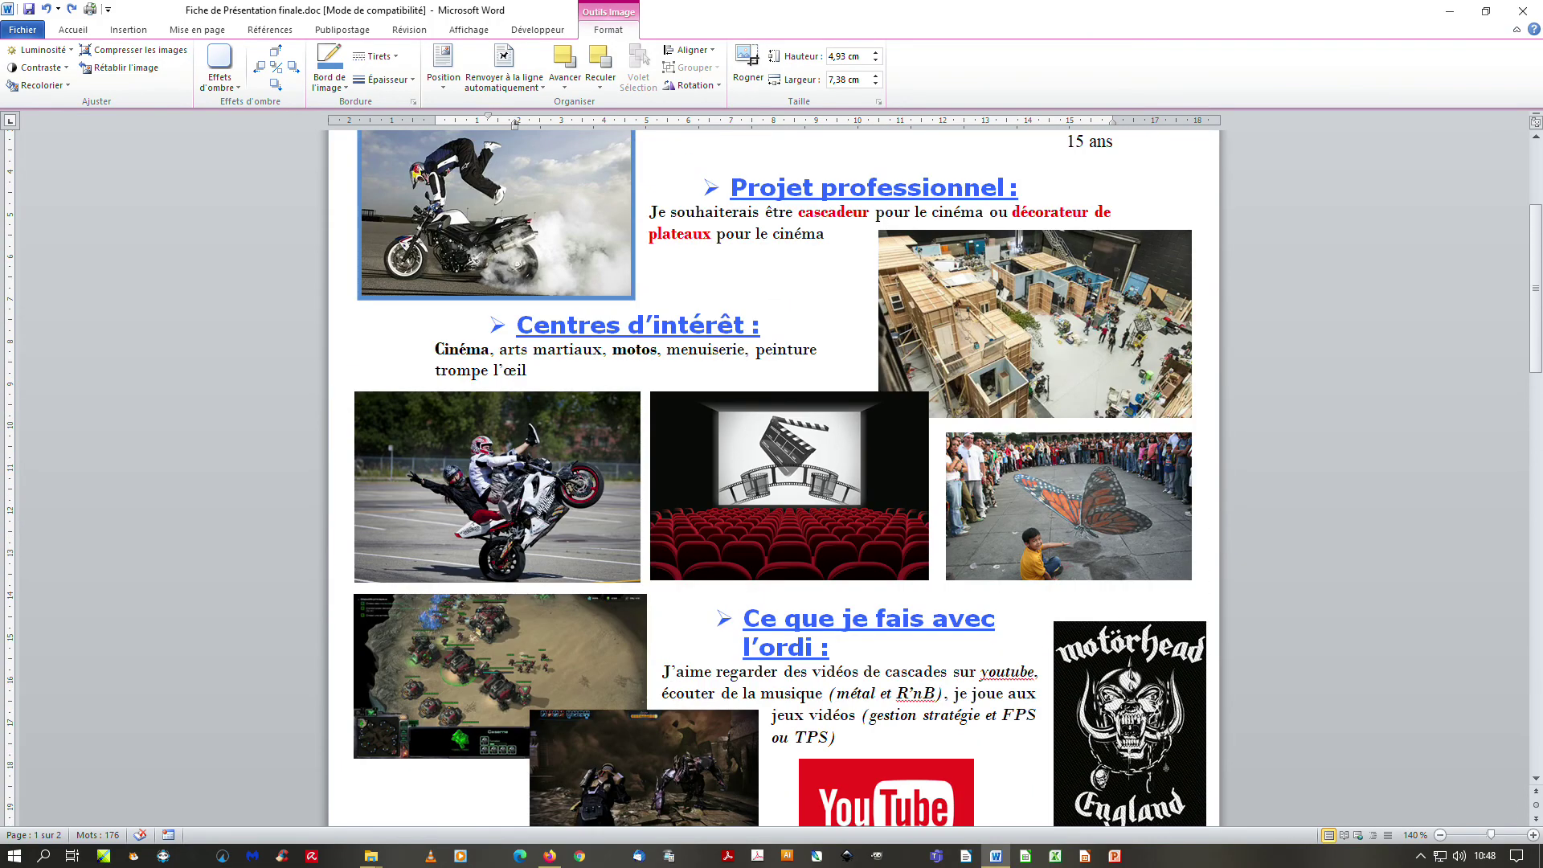
pyautogui.scroll(1, 980, 534)
pyautogui.scroll(1, 980, 533)
pyautogui.scroll(1, 980, 534)
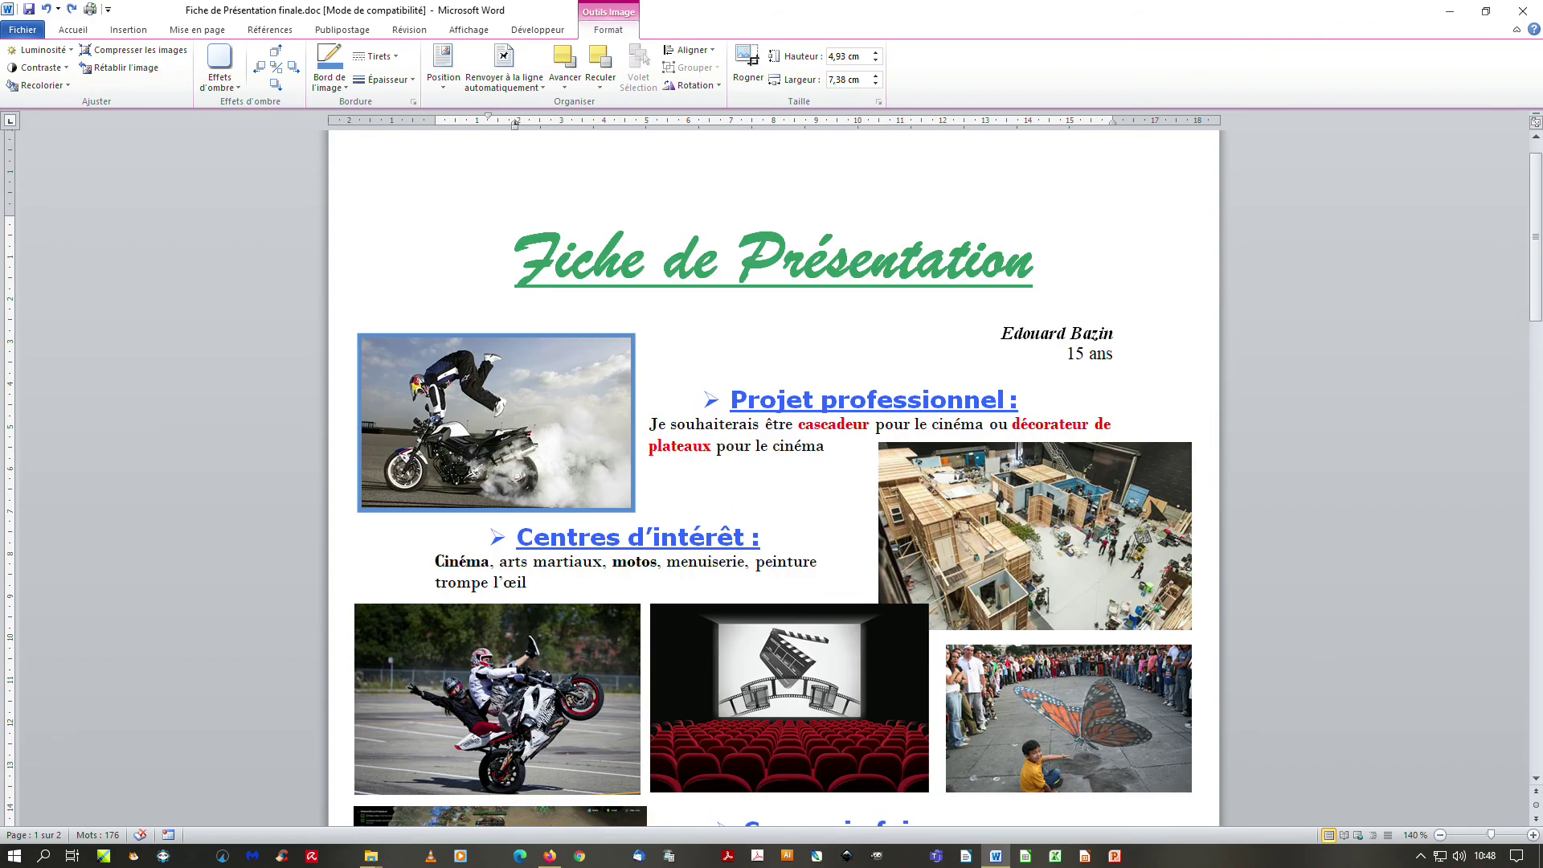